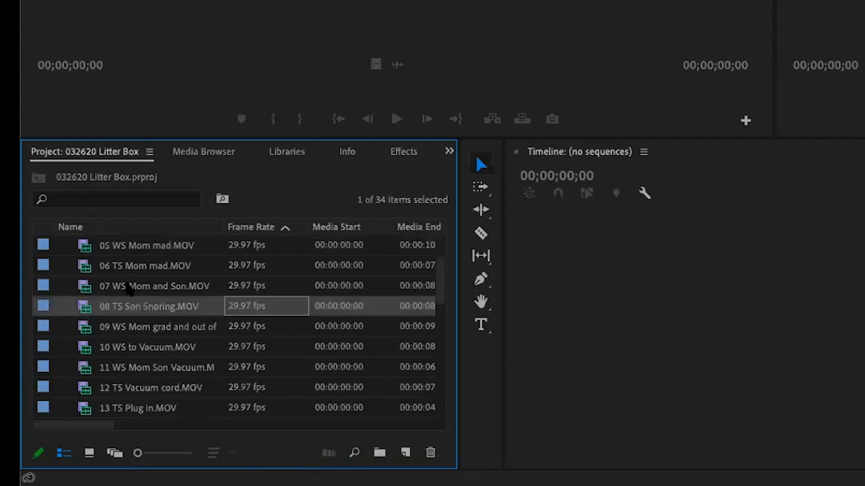
left_click(129, 287)
left_click(131, 266)
left_click(131, 246)
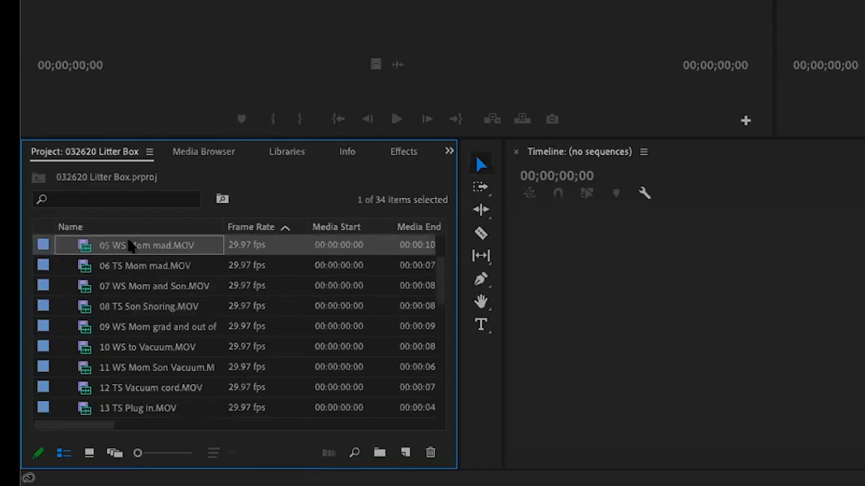
left_click(131, 347)
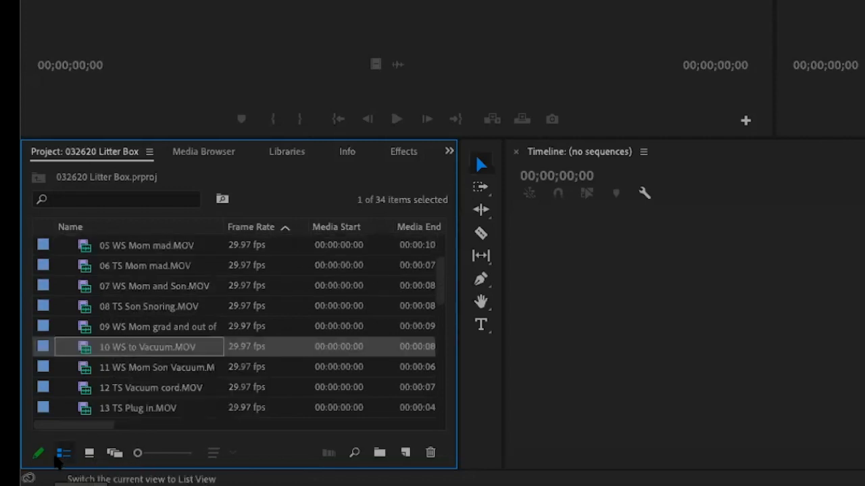
Browse the project's clips as thumbnails in Icon View and return the project to List View.
left_click(89, 454)
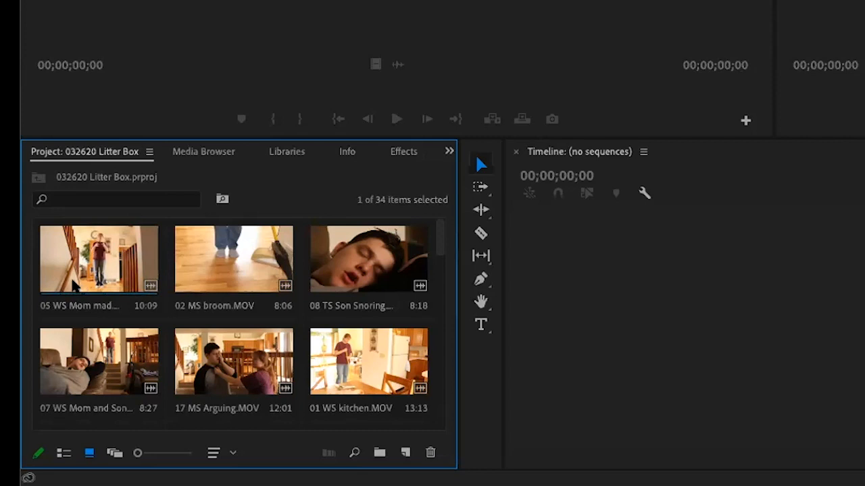
left_click(64, 452)
left_click(89, 454)
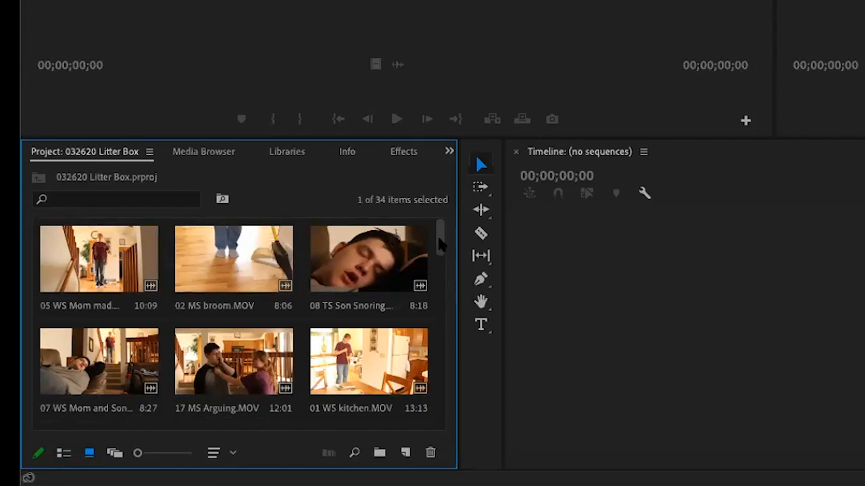
scroll(443, 255, "down", 3)
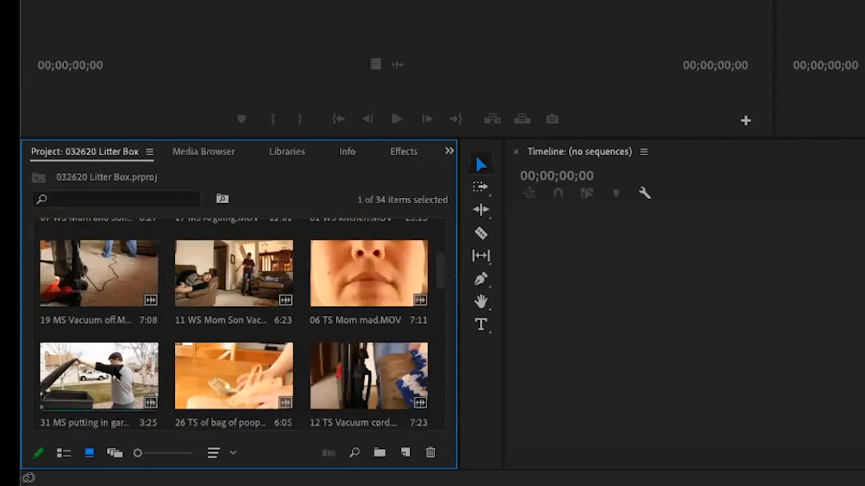
left_click_drag(433, 270, 440, 304)
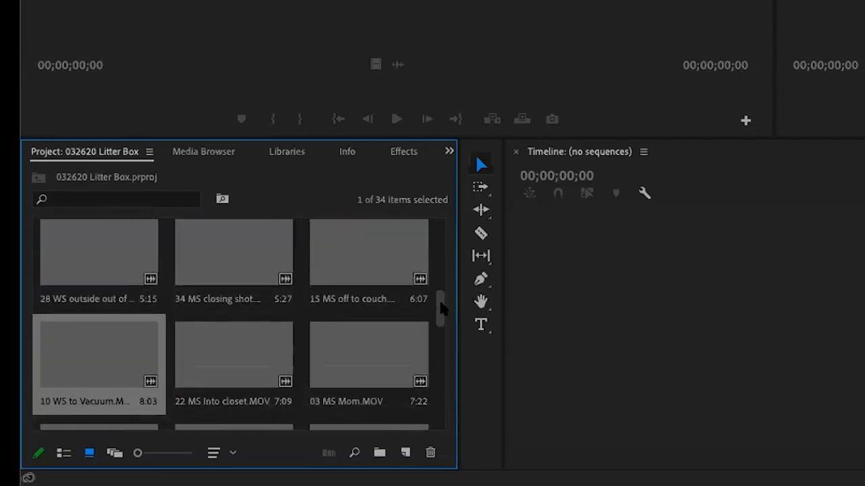
left_click(62, 453)
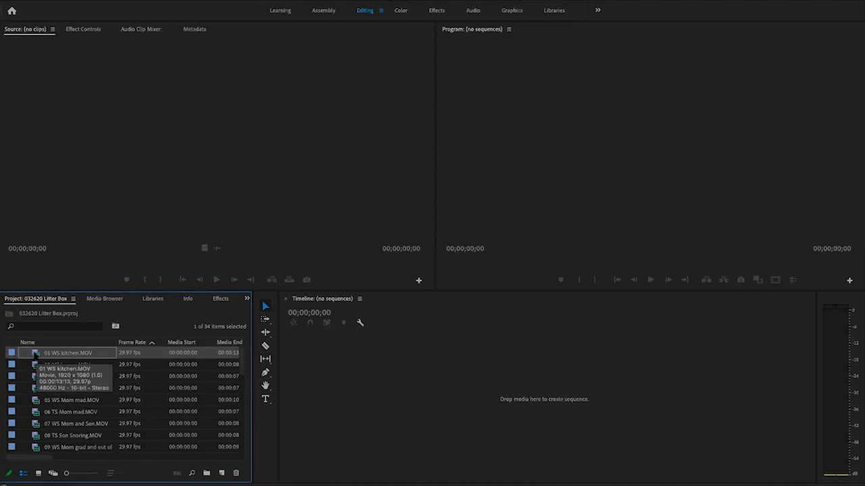
Open 01 WS kitchen.MOV in the Source Monitor and preview it, starting and stopping playback several times.
double_click(34, 354)
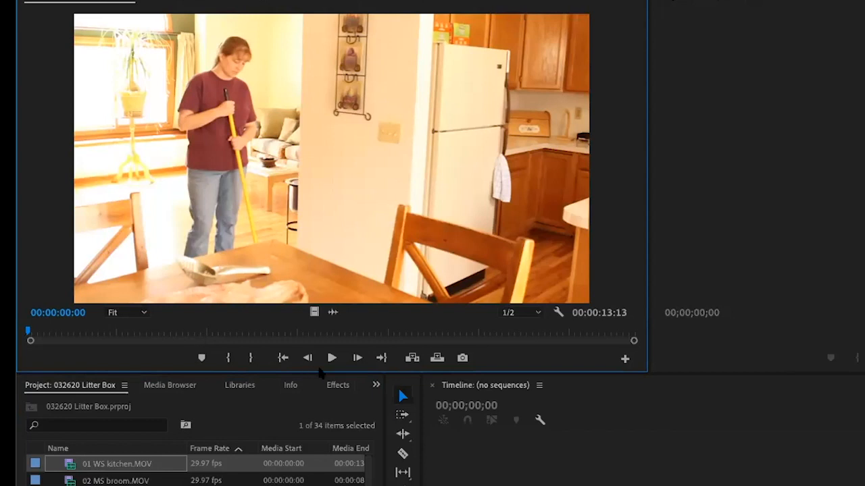
left_click(331, 358)
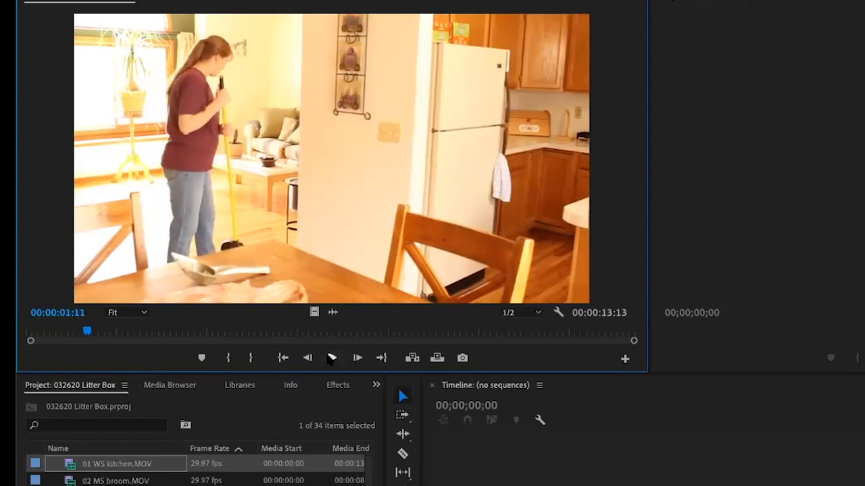
left_click(331, 358)
left_click(332, 358)
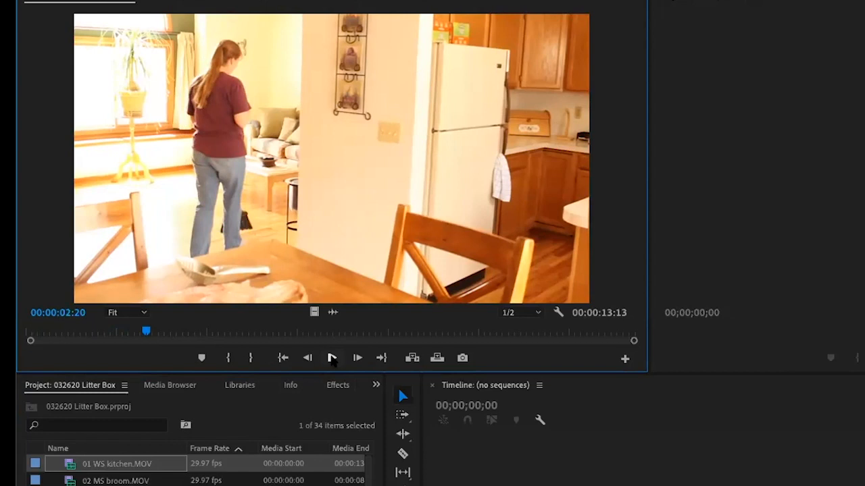
left_click(332, 359)
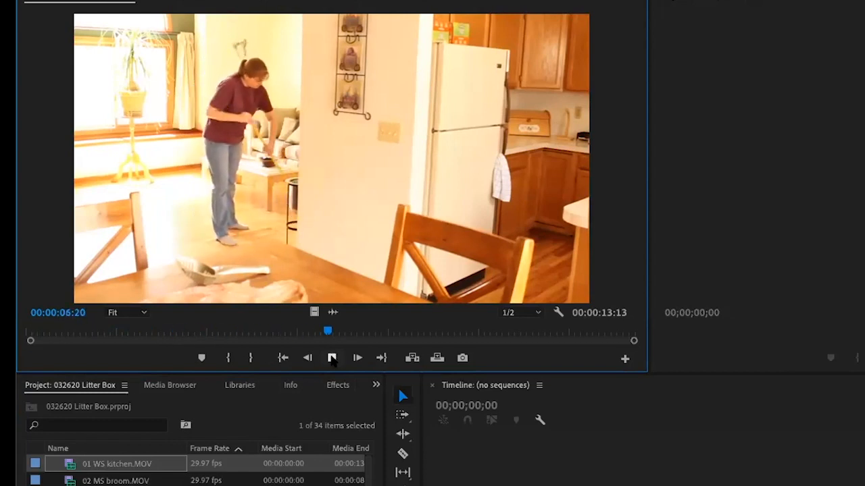
left_click(332, 361)
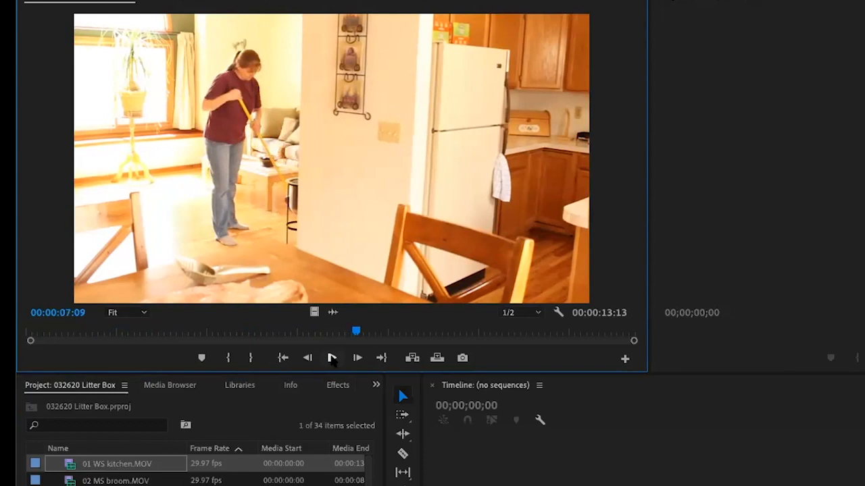
left_click(331, 358)
left_click(332, 359)
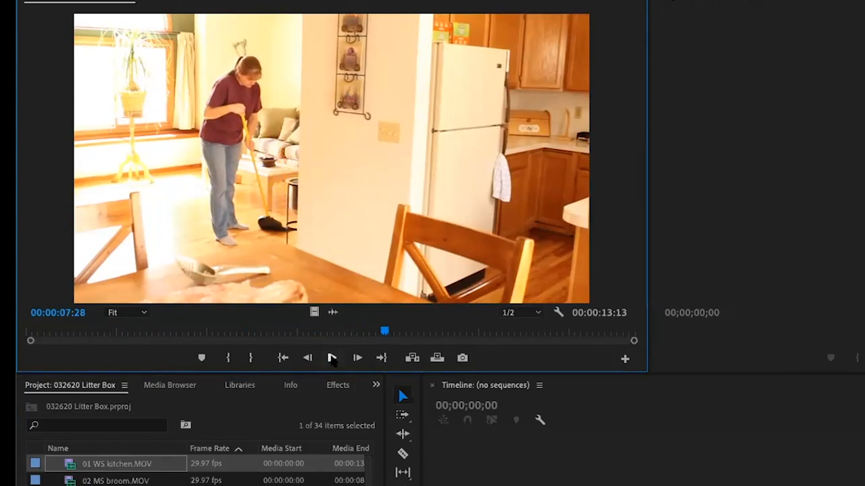
left_click(332, 359)
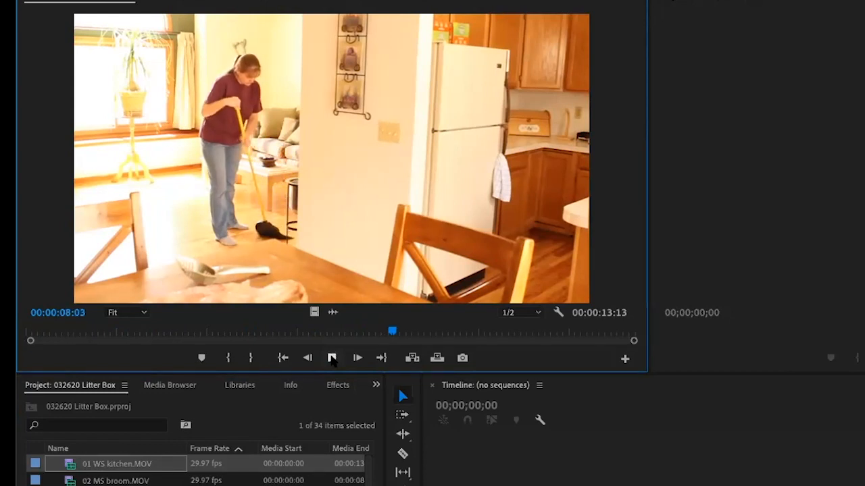
left_click(331, 359)
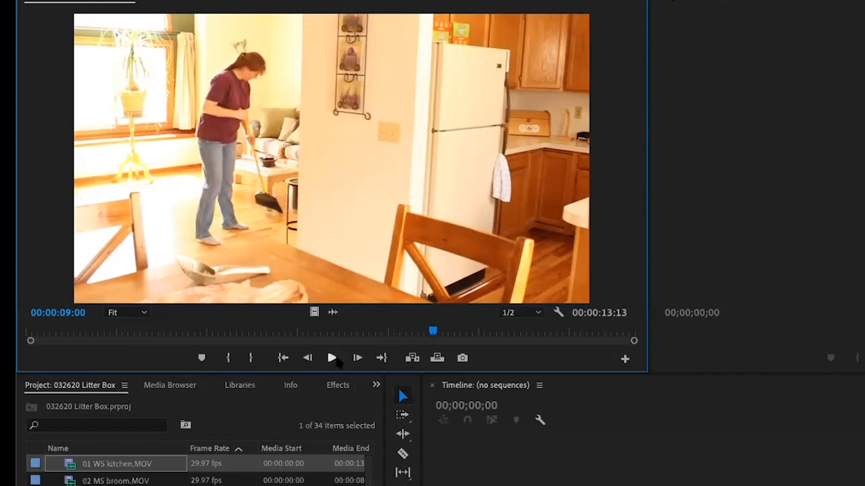
Return the kitchen clip to its first frame and play it again from there.
key("Home")
left_click(332, 358)
left_click(331, 358)
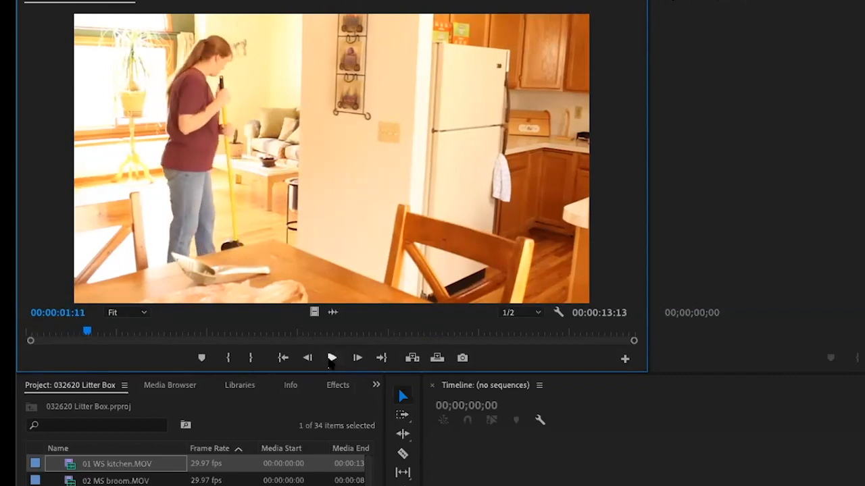
left_click(332, 358)
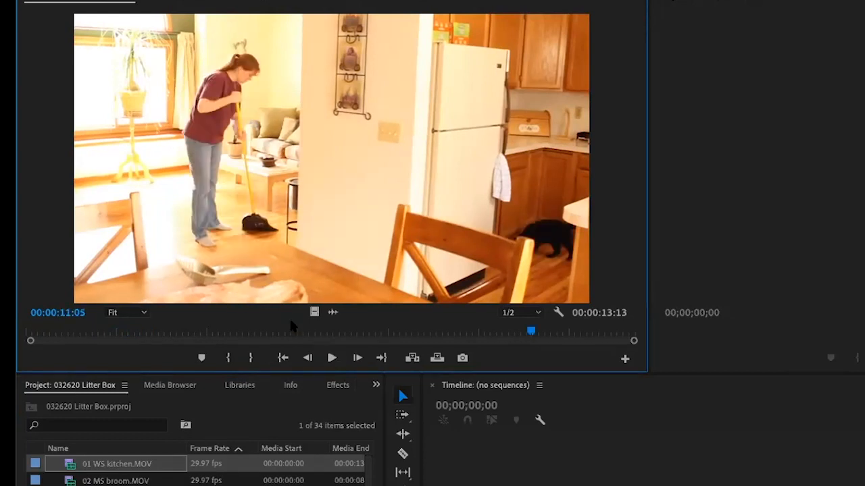
Shuttle the kitchen clip backward and forward, stopping playback between direction changes.
key("j")
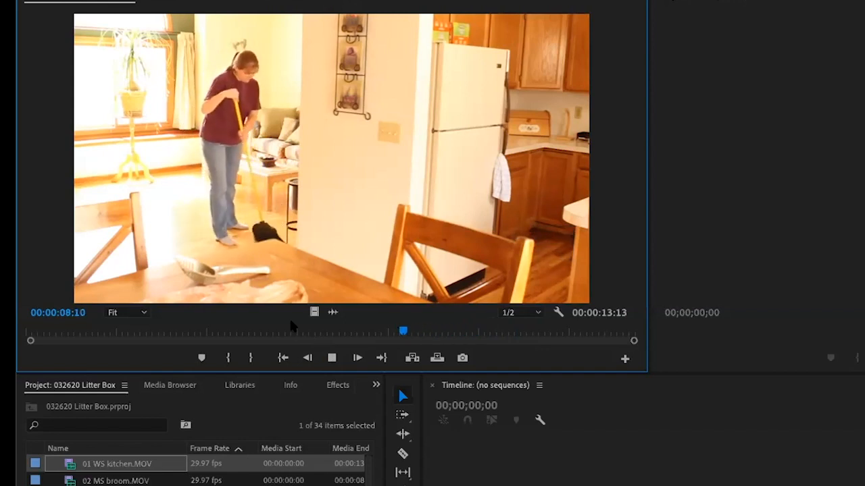
key("k")
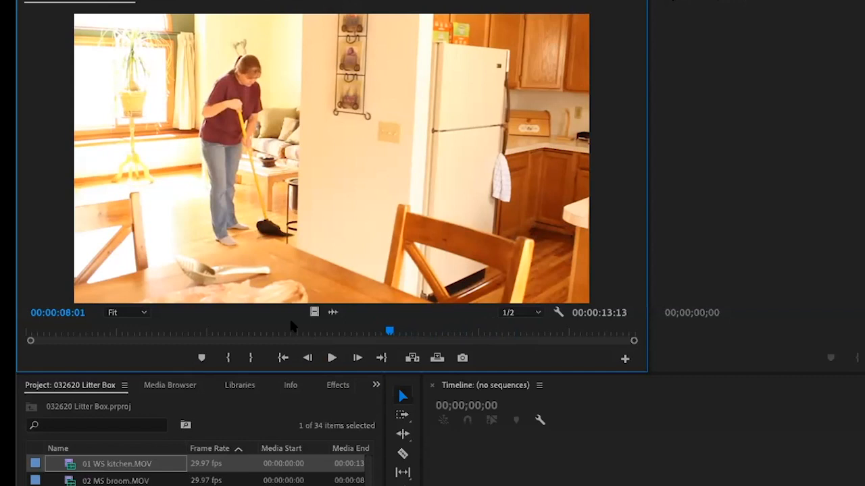
key("l")
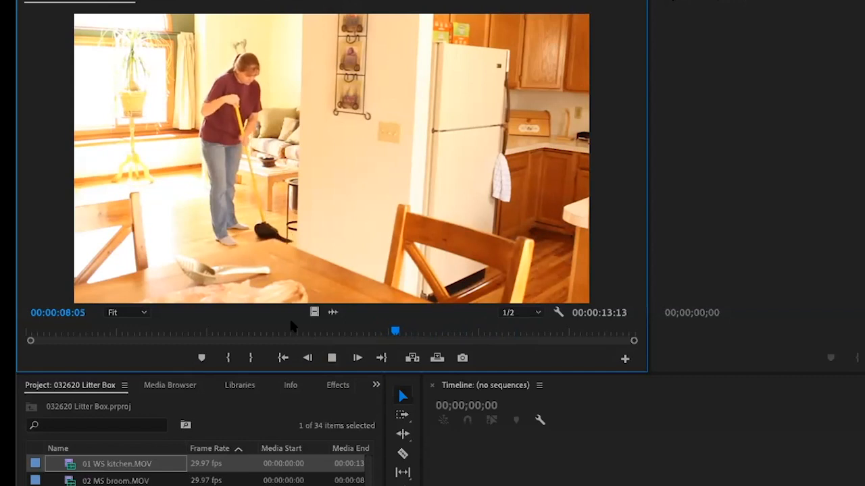
key("k")
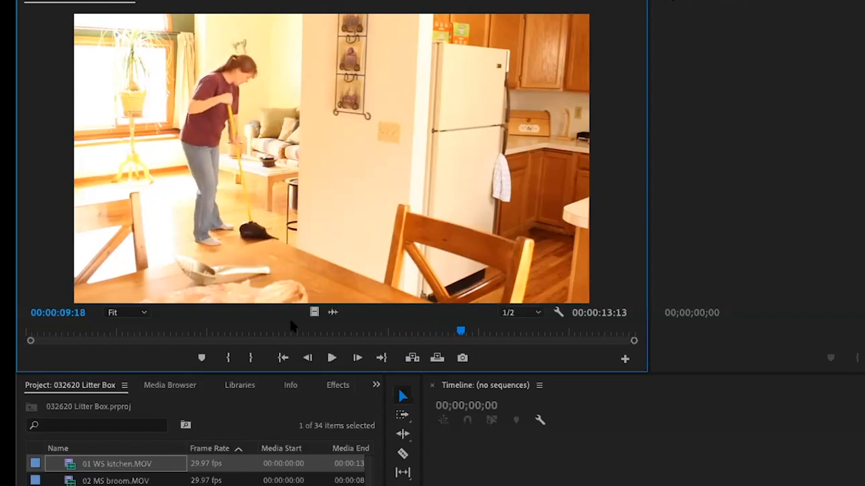
key("j")
key("k")
Scrub through the opening of the kitchen clip and place the playhead at 00:00:00:10.
left_click_drag(293, 329, 58, 336)
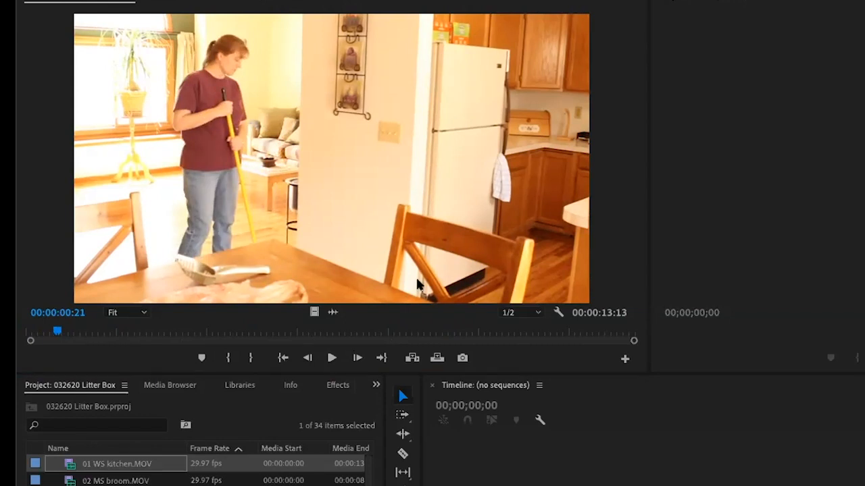
left_click(341, 250)
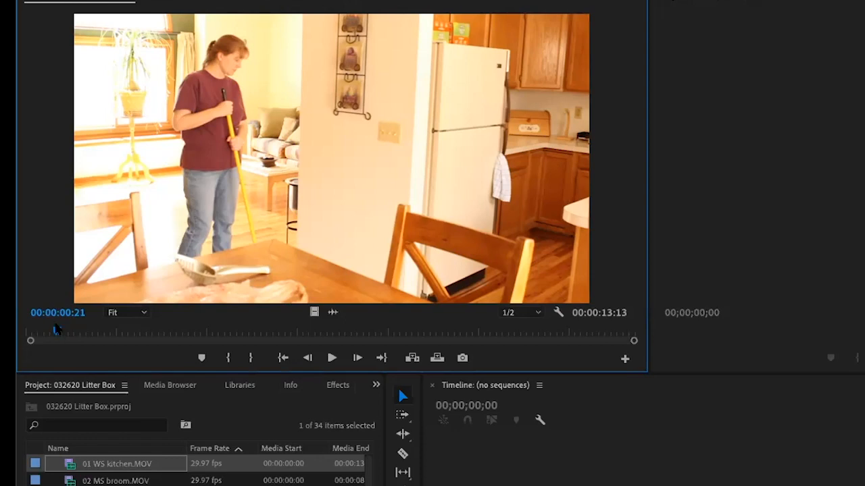
left_click_drag(58, 329, 77, 330)
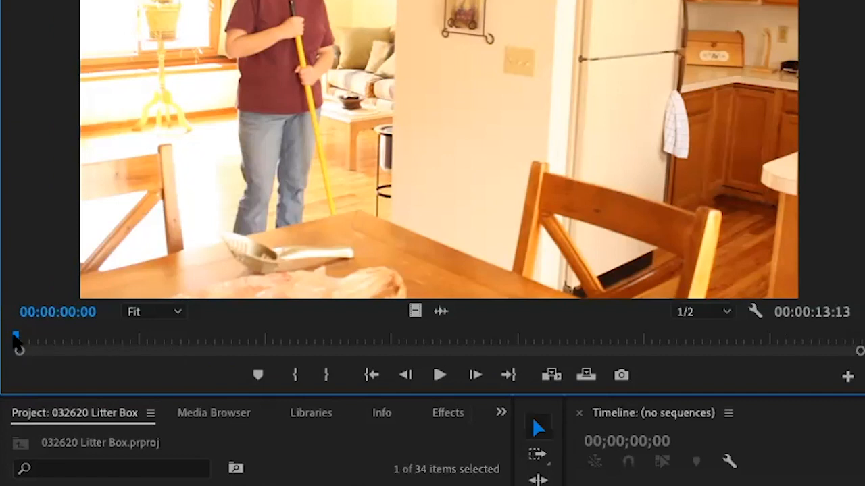
mouse_move(15, 341)
left_mouse_down()
mouse_move(72, 342)
mouse_move(15, 340)
left_mouse_up()
left_click_drag(15, 341, 71, 344)
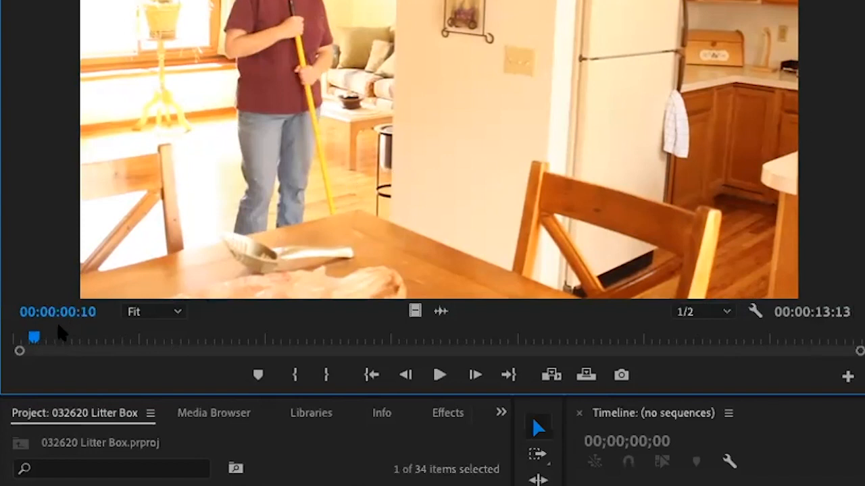
Play the kitchen clip twice from 00:00:00:10, stopping playback each time.
left_click(451, 378)
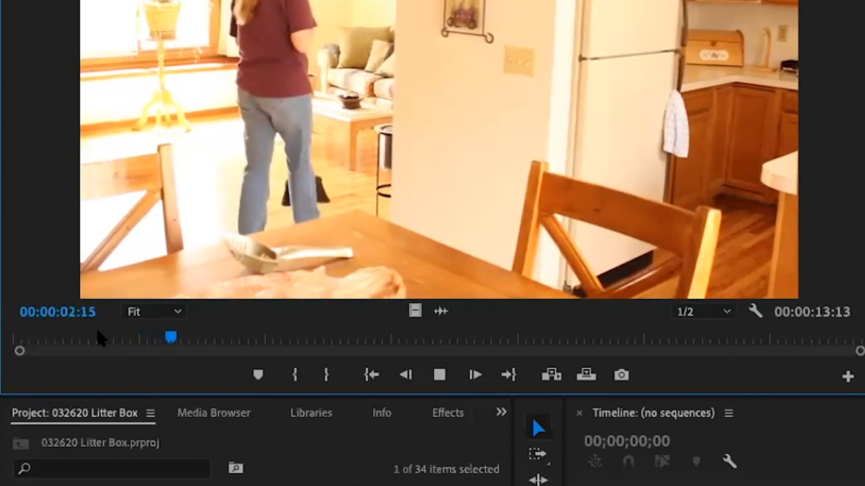
key("space")
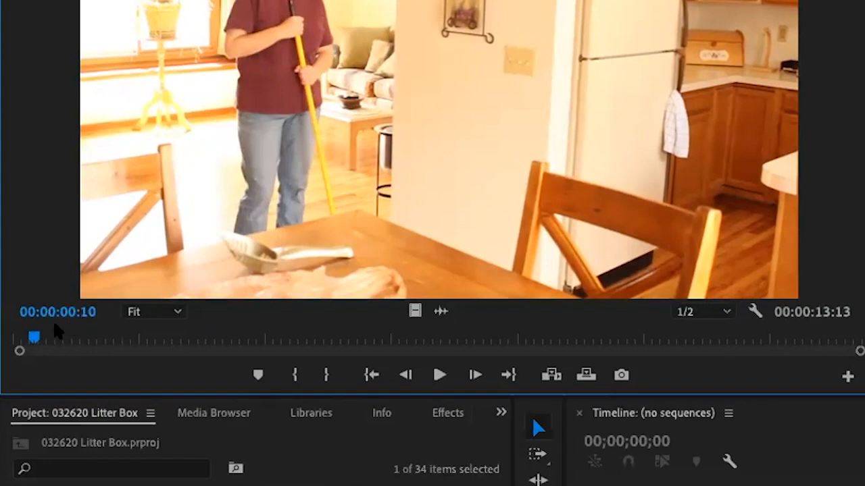
left_click(441, 376)
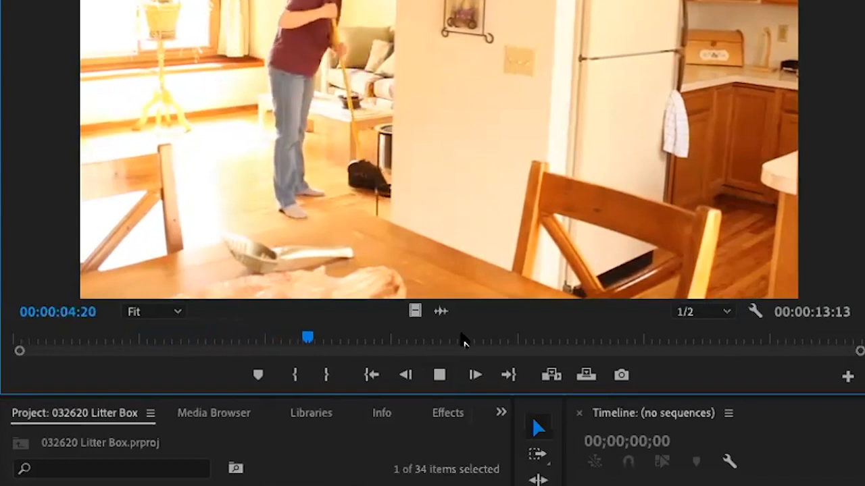
key("space")
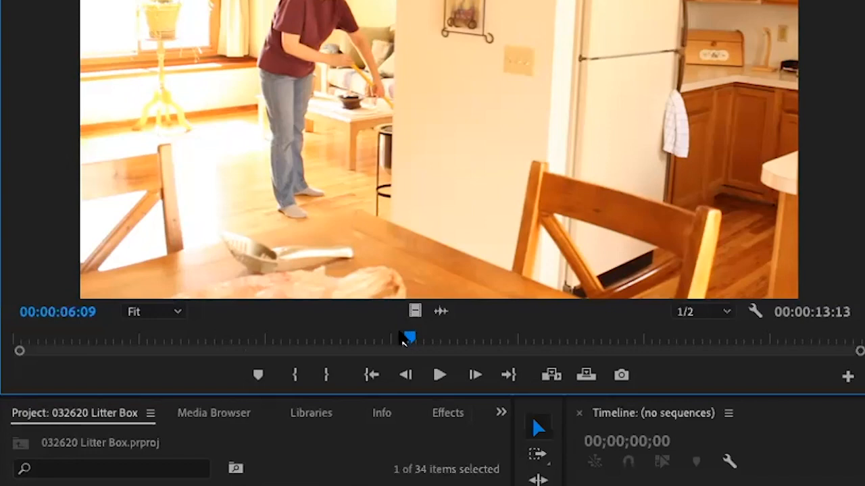
Scrub the kitchen clip back to 00:00:03:13 and play it from that frame.
left_click_drag(407, 338, 157, 373)
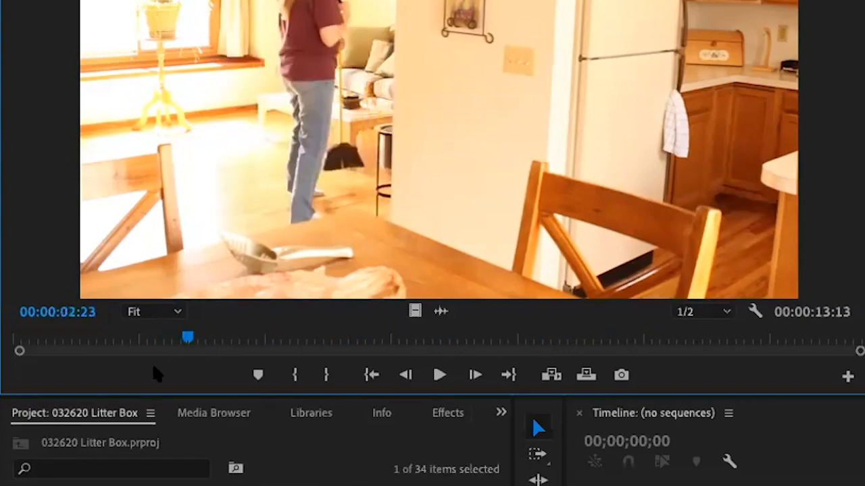
mouse_move(225, 341)
left_mouse_down()
mouse_move(635, 338)
mouse_move(177, 350)
mouse_move(232, 354)
left_mouse_up()
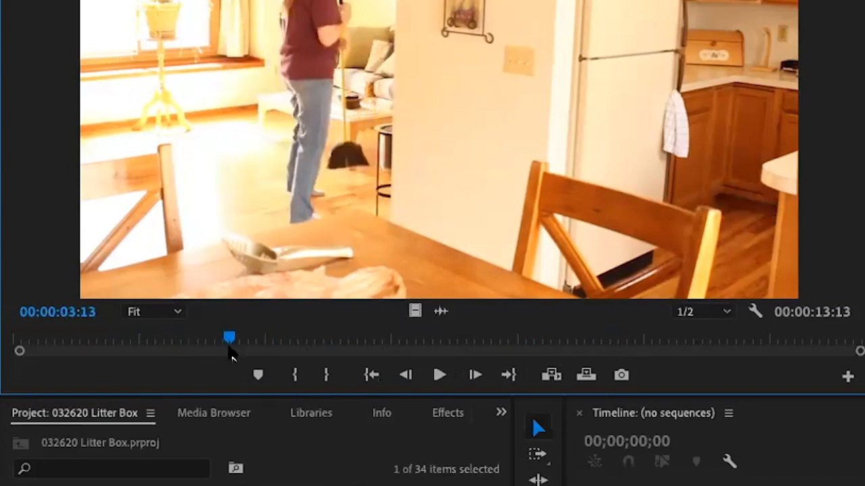
key("space")
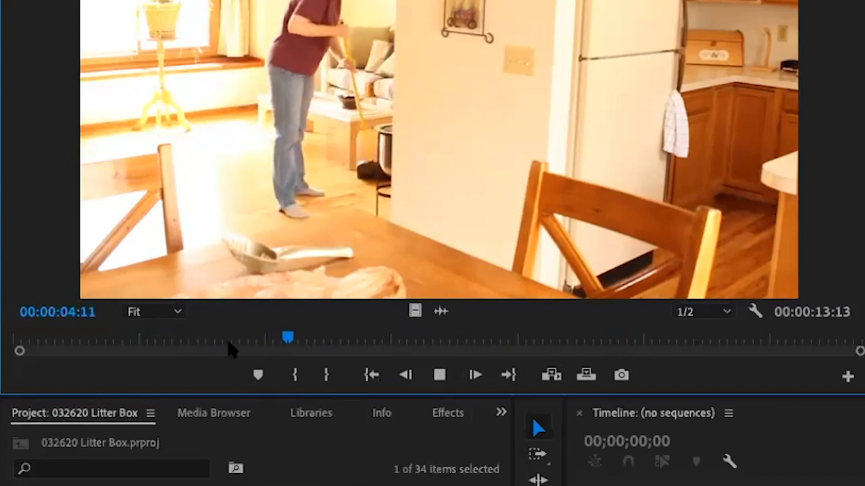
Scrub the kitchen clip back to 00:00:01:04 and mark an In point there.
left_click_drag(227, 349, 83, 345)
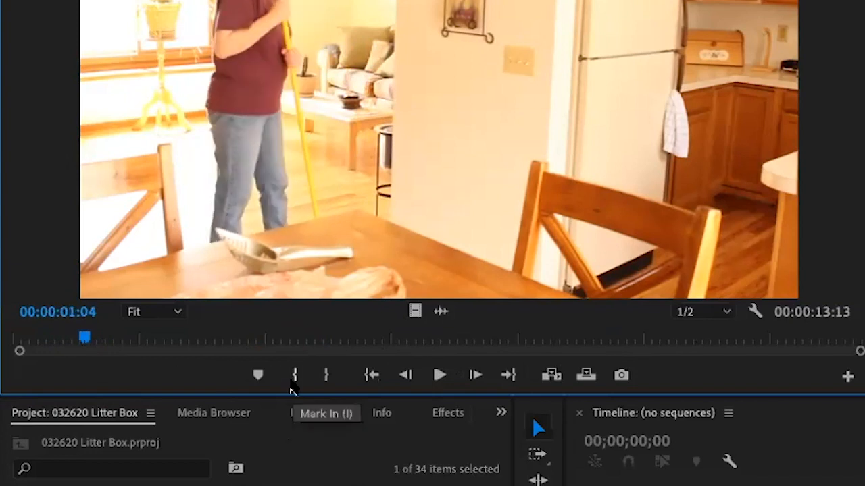
left_click(296, 379)
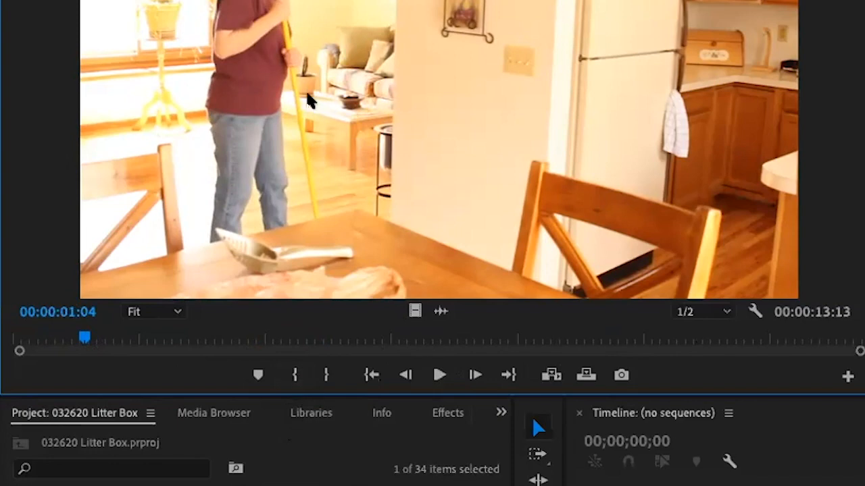
right_click(304, 68)
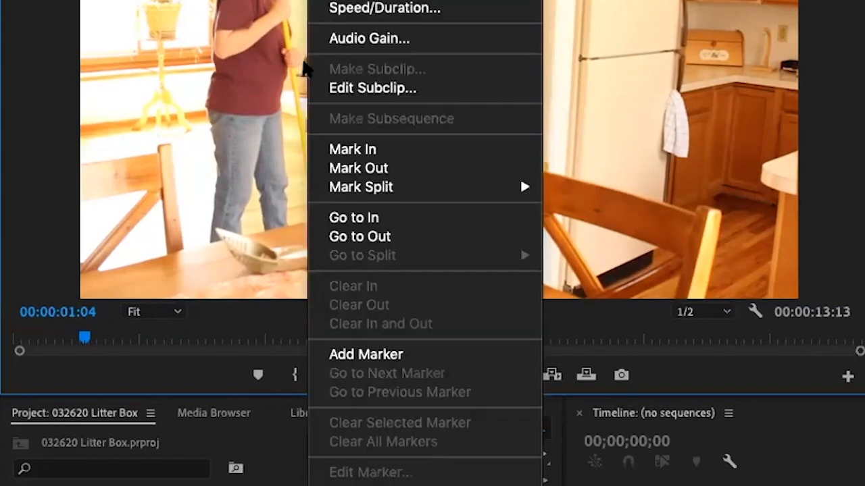
left_click(236, 117)
key("i")
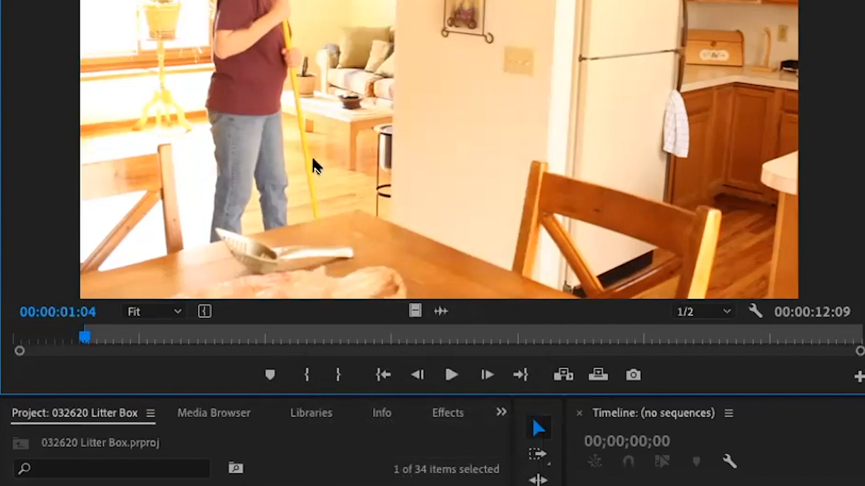
Play the kitchen clip from its In point, stop and advance to 00:00:04:10, and mark an Out point there.
key("space")
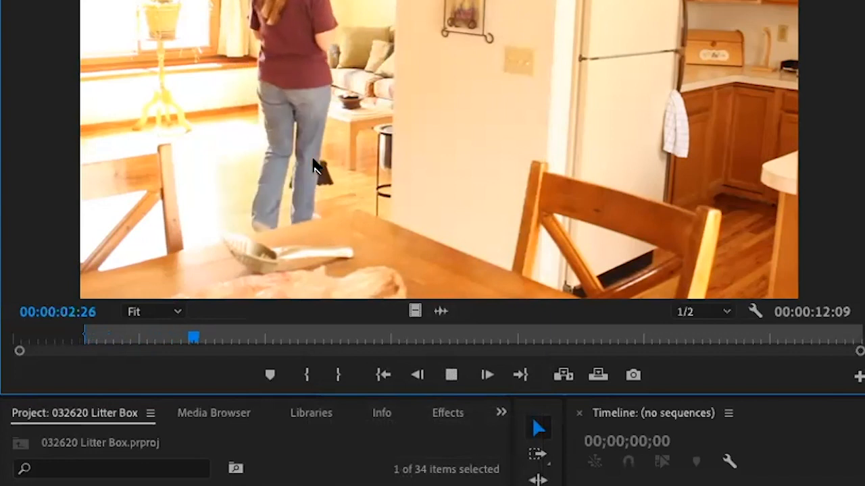
key("space")
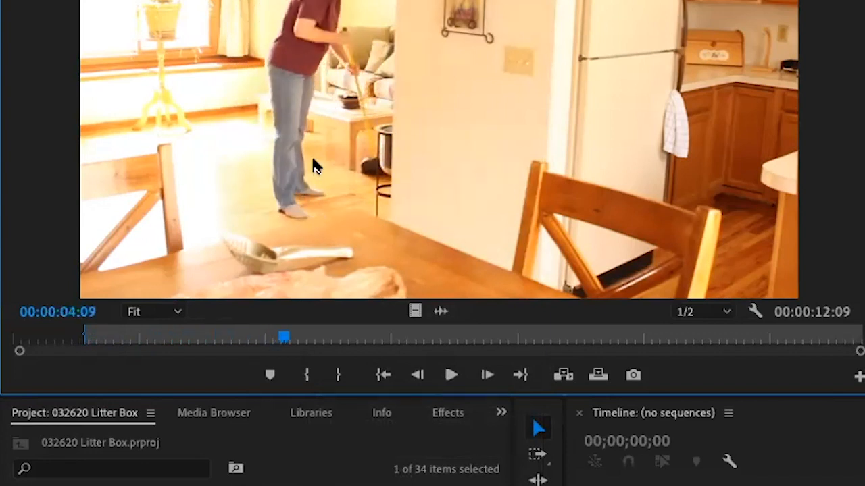
key("Right")
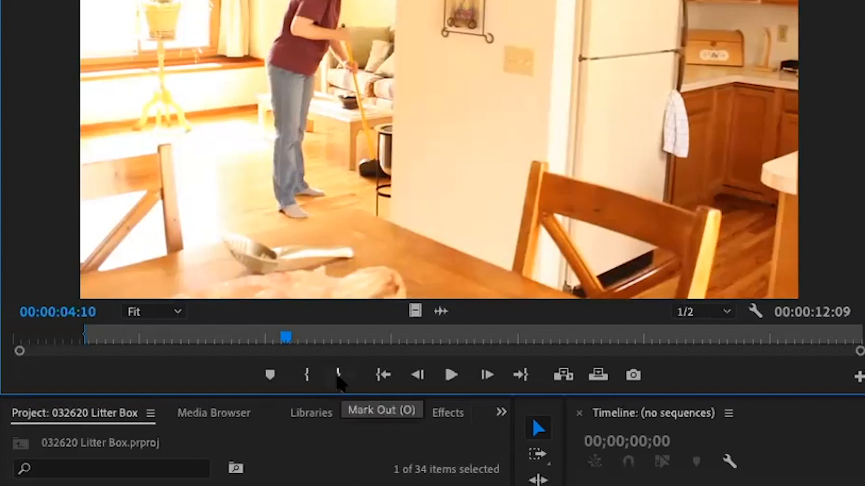
right_click(297, 47)
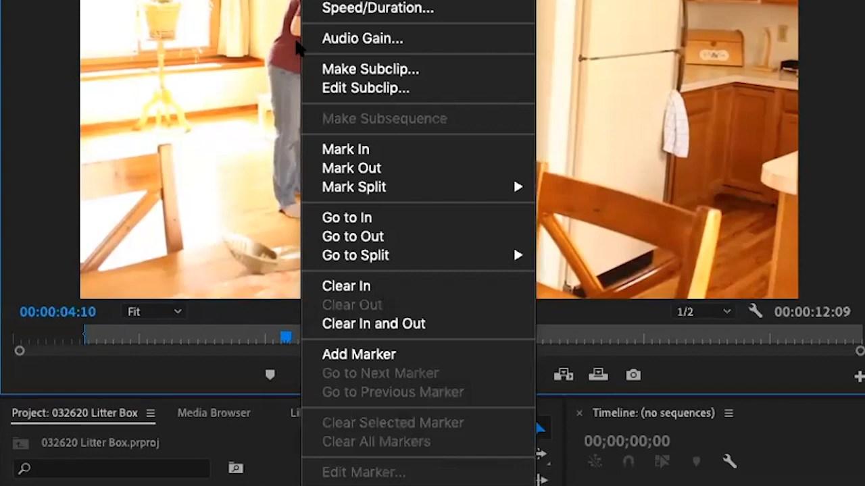
left_click(324, 168)
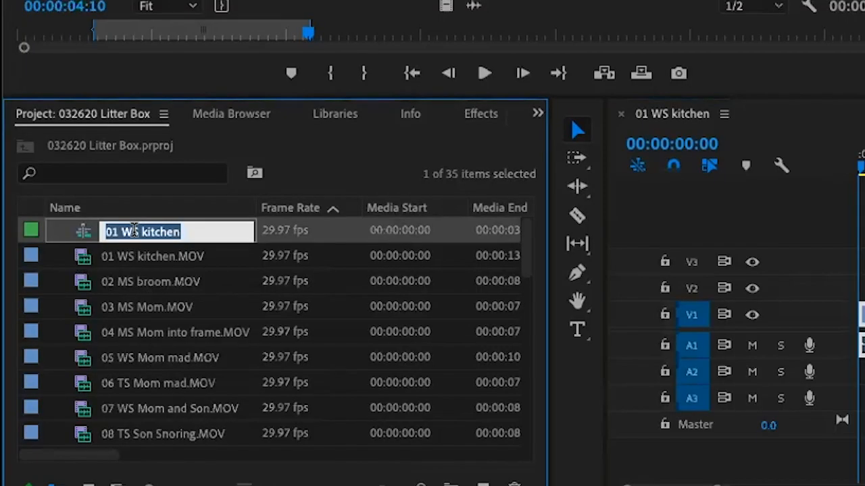
Rename the 01 WS kitchen sequence as SEQ Litter Box and sort the project items by name in ascending order.
key("BackSpace")
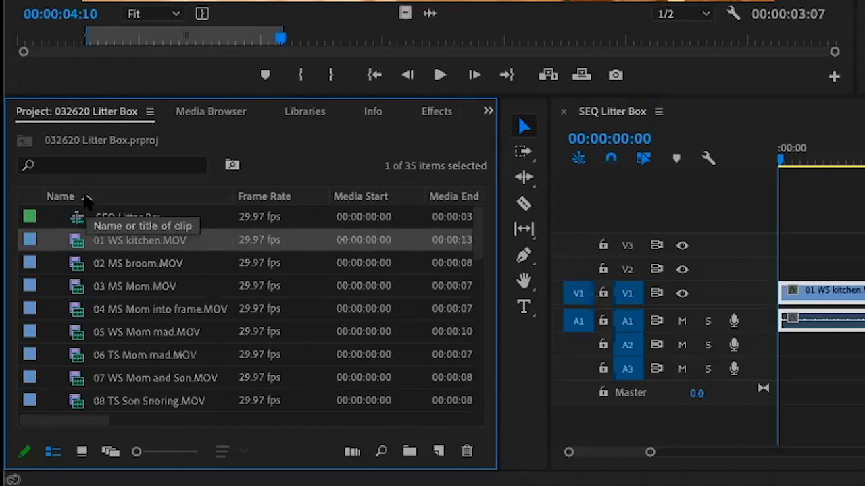
left_click(85, 198)
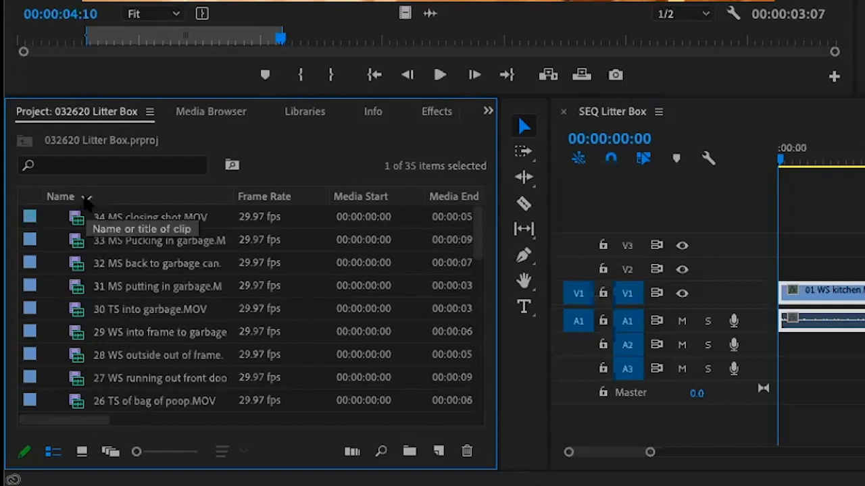
left_click(85, 198)
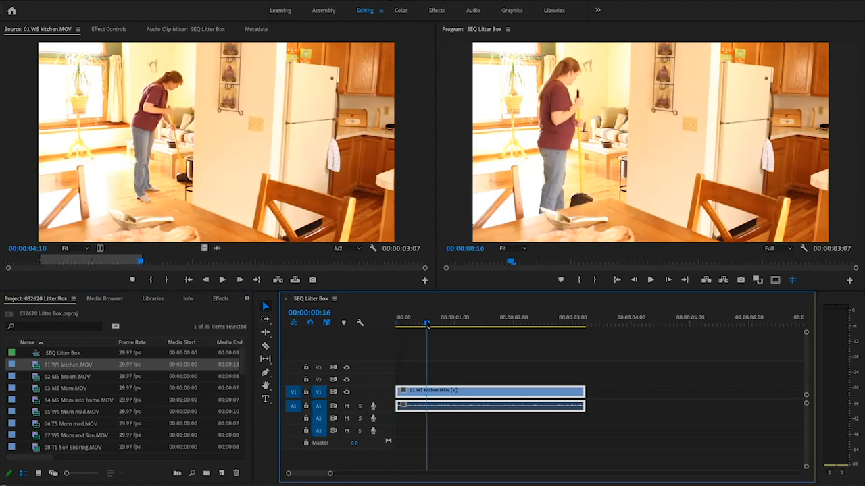
Play the sequence to its end and open 02 MS broom.MOV in the Source monitor.
key("space")
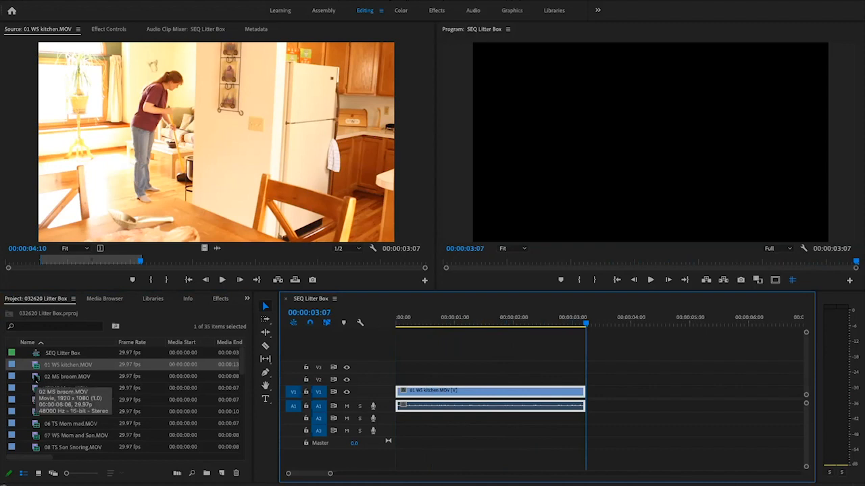
double_click(36, 380)
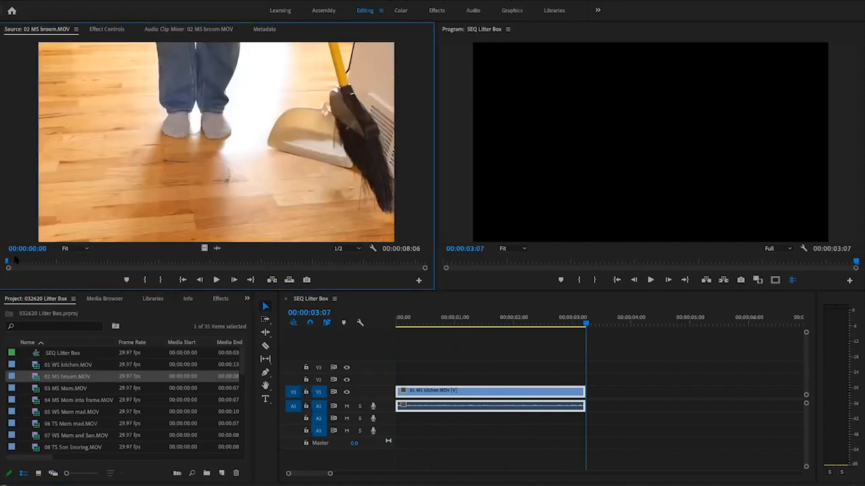
Scrub back through the sequence, jump to its start, and return the playhead to the end of the kitchen clip at 00:00:03:07.
left_click_drag(584, 323, 562, 329)
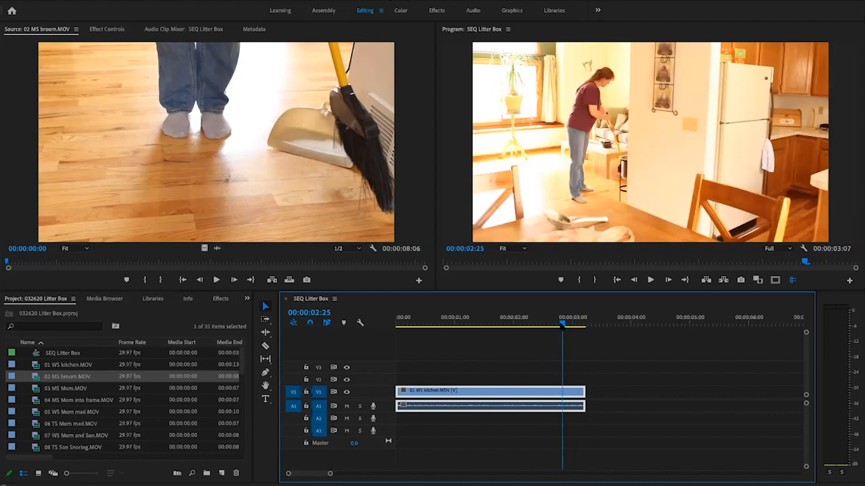
left_click(524, 329)
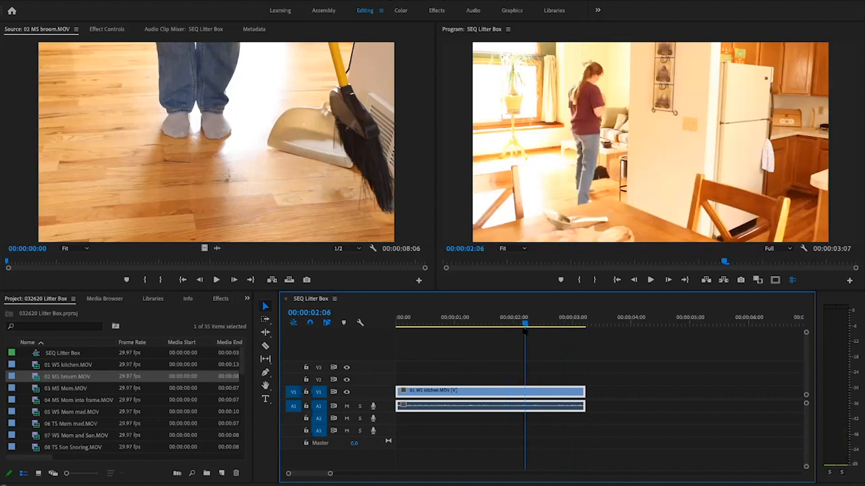
left_click_drag(524, 329, 452, 329)
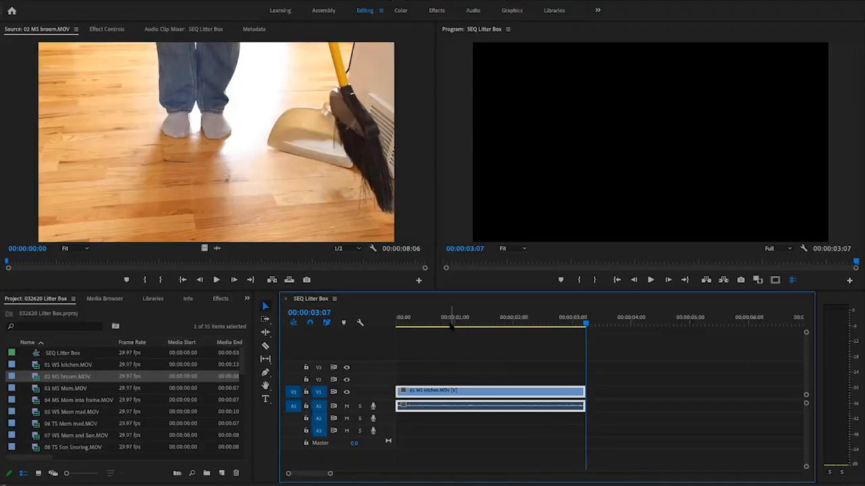
key("Home")
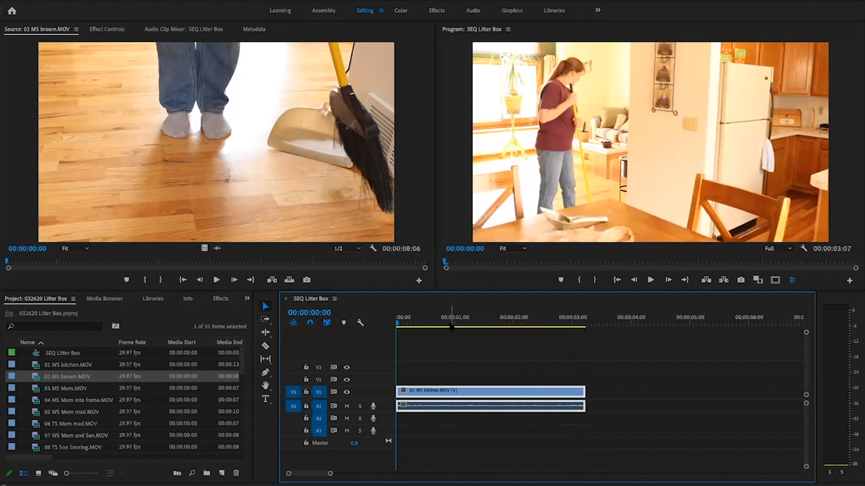
key("End")
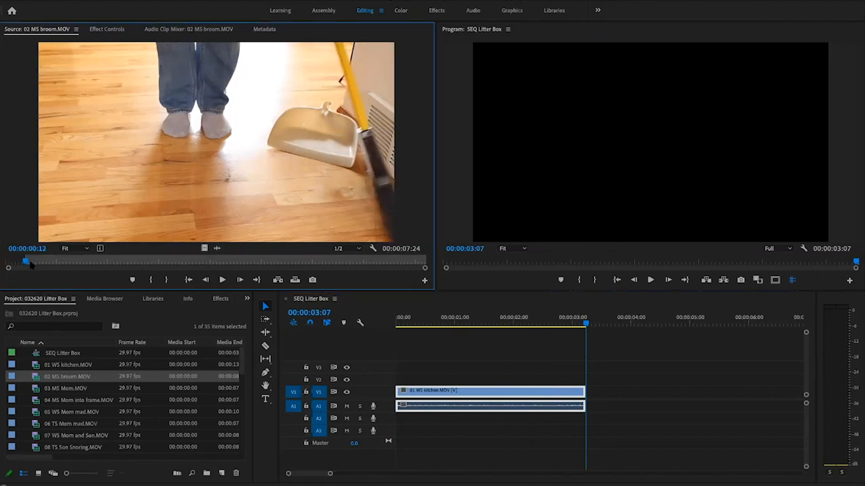
Play 02 MS broom.MOV from 00:00:00:12, stop playback, and mark an Out point at 00:00:03:02.
key("space")
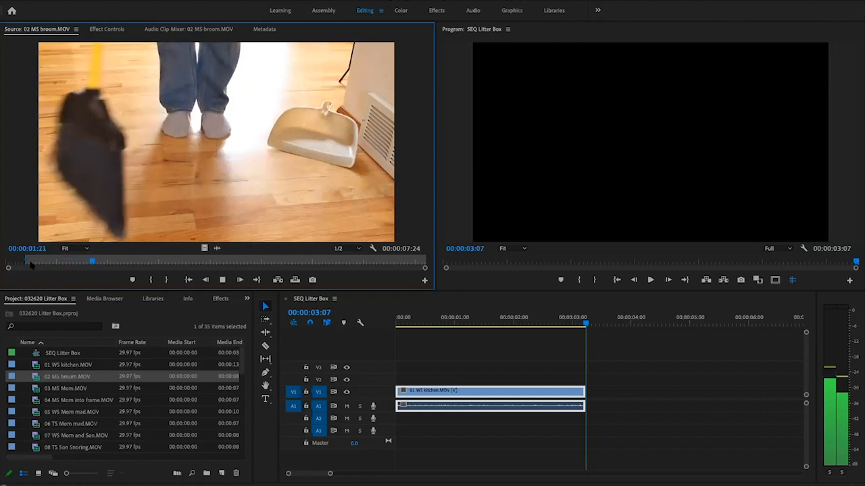
key("space")
key("o")
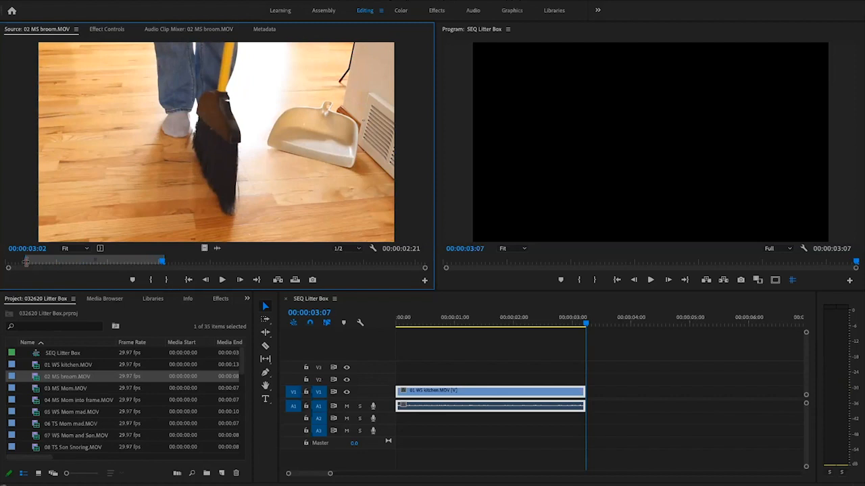
Move the broom clip's In point slightly later and its Out point to 00:00:04:02, for a marked duration of 00:00:03:11.
mouse_move(23, 260)
left_mouse_down()
mouse_move(41, 258)
mouse_move(15, 260)
mouse_move(40, 260)
left_mouse_up()
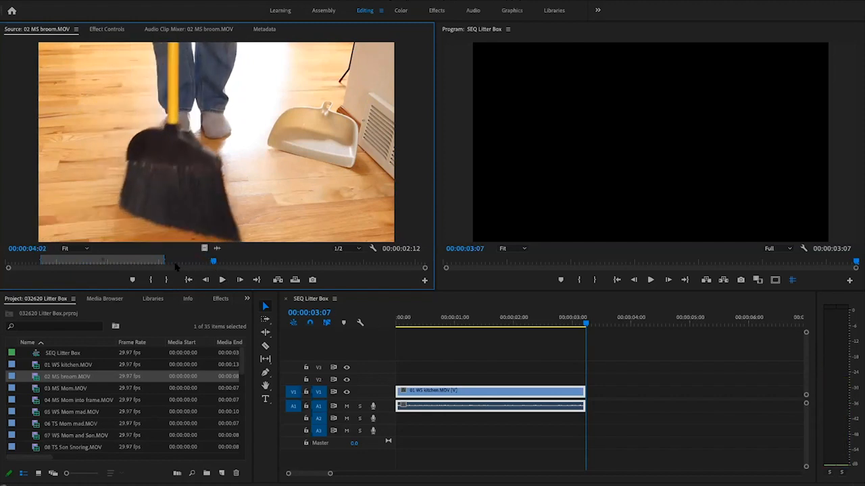
left_click_drag(162, 260, 213, 261)
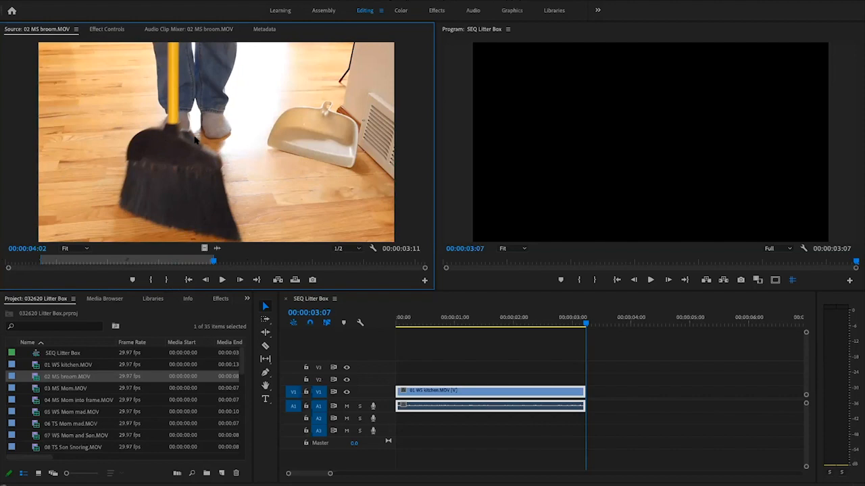
Place the marked broom footage directly after the kitchen clip on V1 and A1, and undo the placement.
left_click_drag(231, 157, 591, 398)
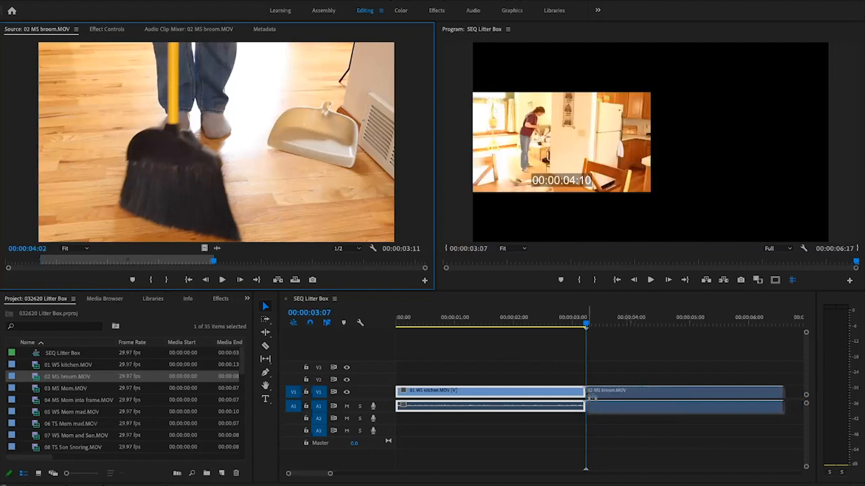
left_click_drag(592, 398, 585, 393)
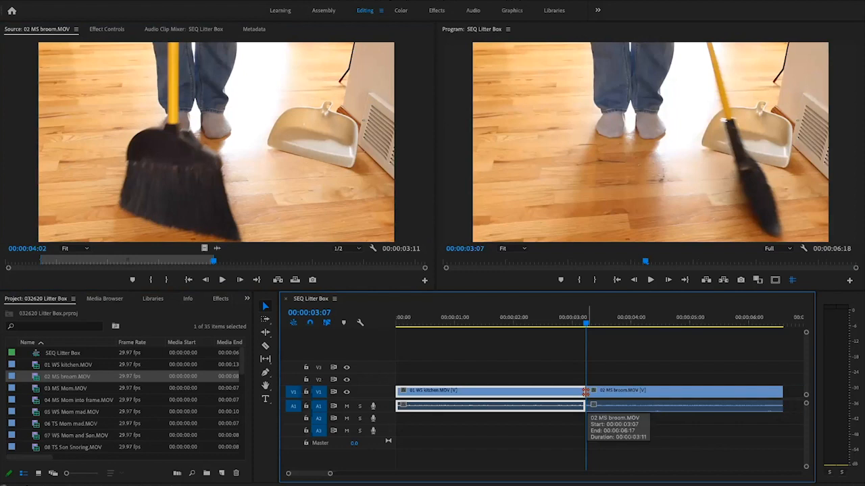
key("ctrl+z")
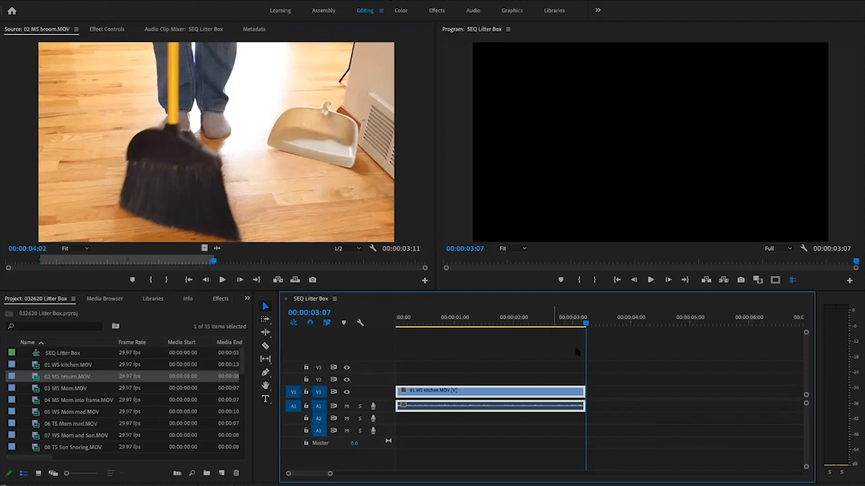
Scrub the sequence, play across the kitchen-to-broom cut from 00:00:02:22, and return the playhead to the edit point at 00:00:03:07.
left_click_drag(585, 323, 520, 323)
left_click(489, 323)
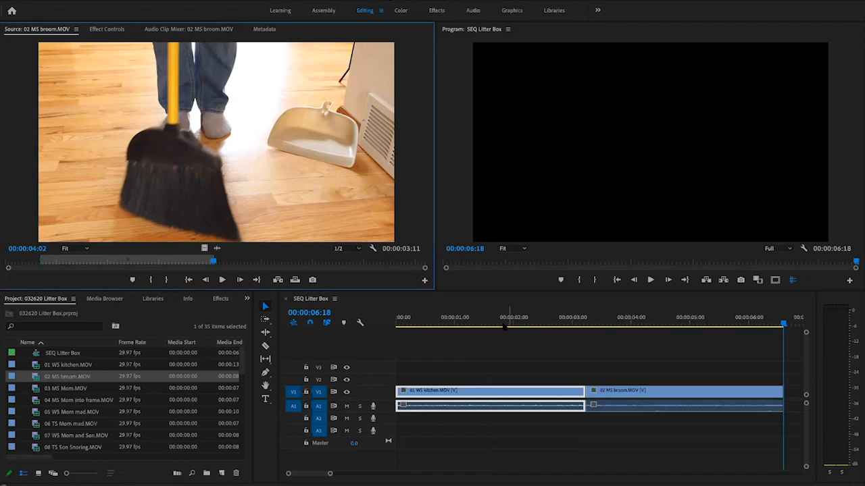
left_click(557, 323)
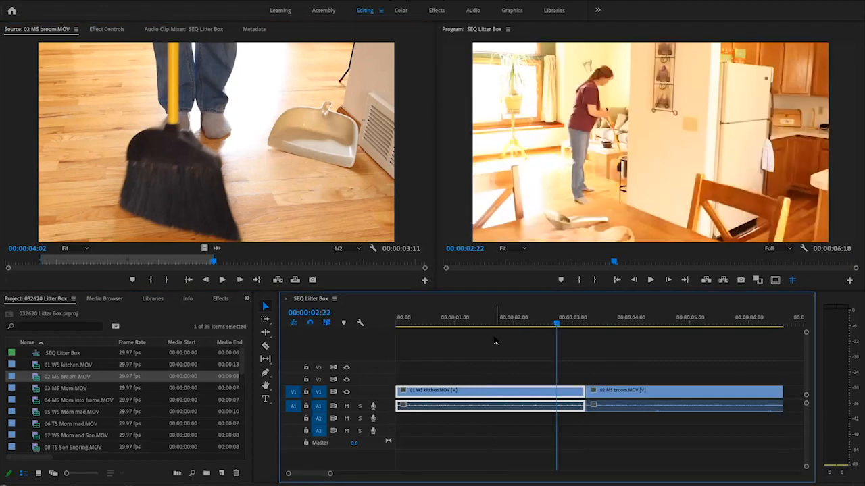
key("space")
key("space")
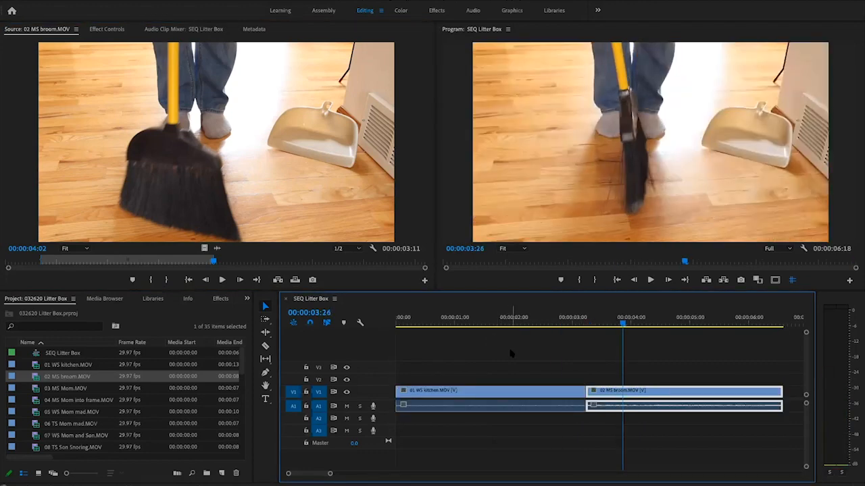
key("Up")
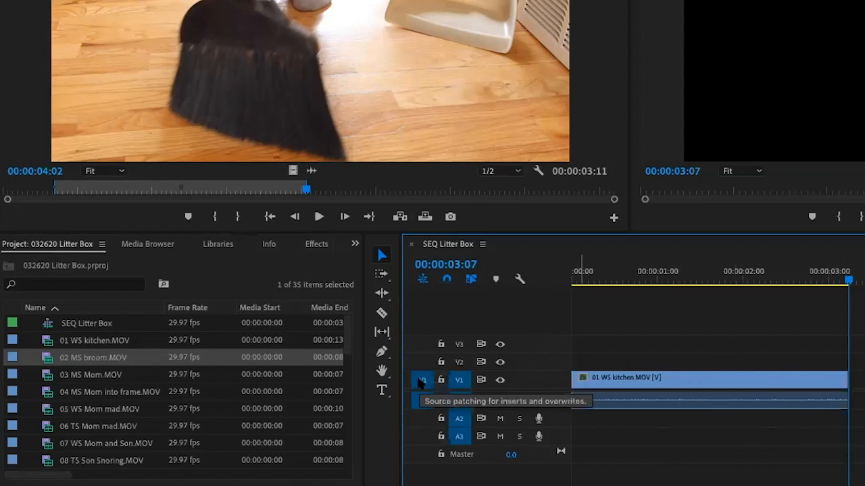
Patch the source video to track V2, target V2, and turn off targeting for V1.
left_click_drag(421, 383, 458, 365)
left_click(458, 365)
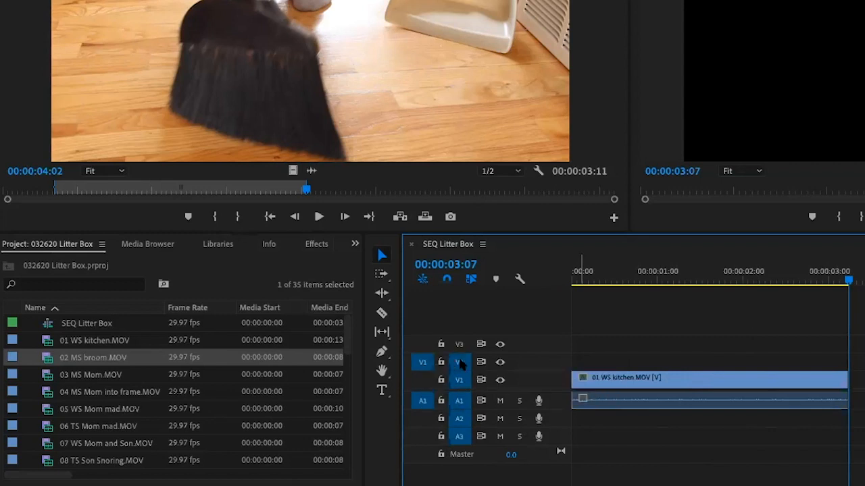
left_click(457, 381)
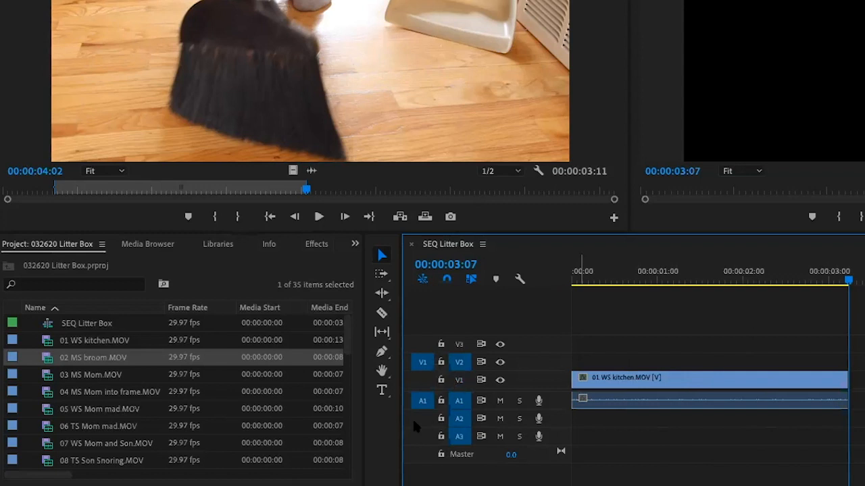
Patch the source audio to A2, turn off targeting for A1, and insert the marked broom footage at 00:00:03:07.
mouse_move(424, 405)
left_mouse_down()
mouse_move(433, 415)
mouse_move(425, 419)
left_mouse_up()
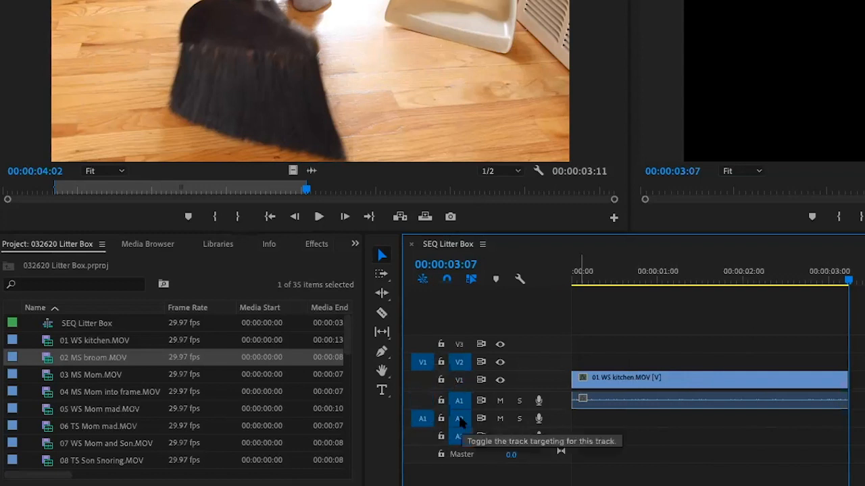
left_click(459, 401)
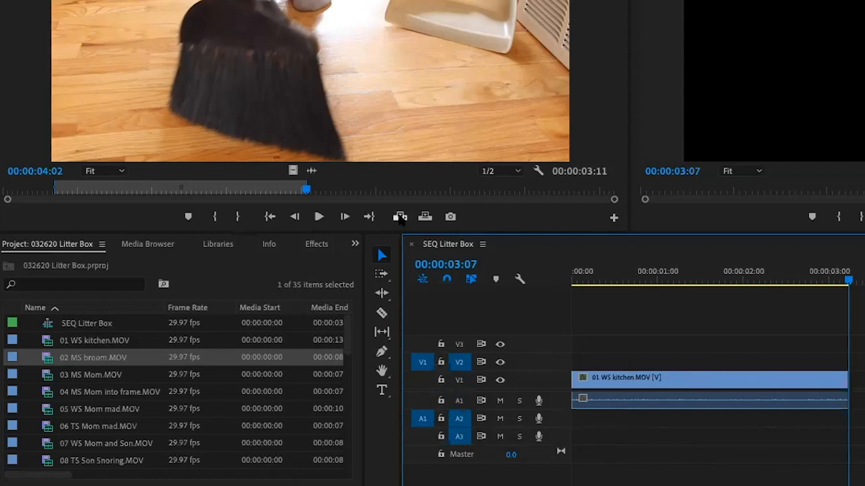
left_click(400, 216)
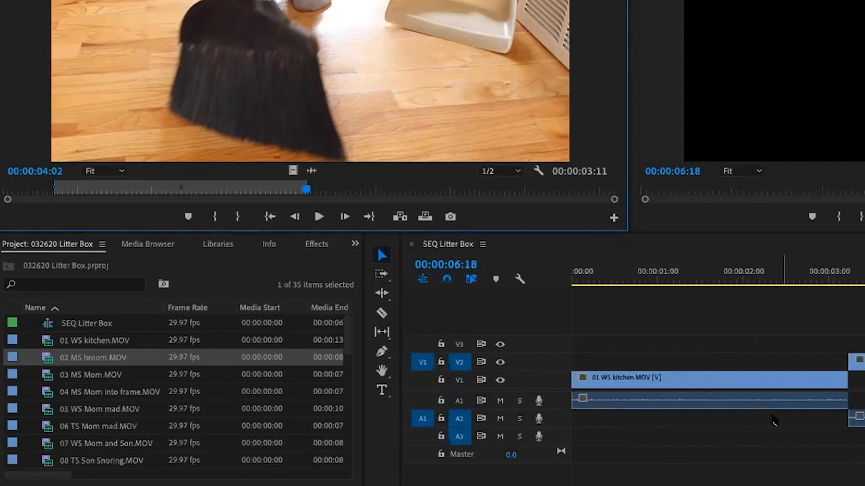
Patch the source back to V1 and A1, and place the marked broom footage directly after the kitchen clip.
left_click_drag(593, 423, 169, 126)
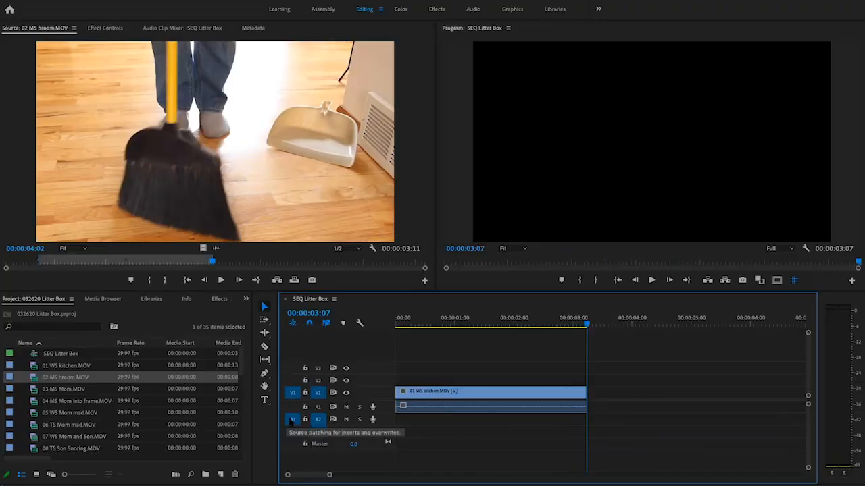
left_click_drag(292, 420, 292, 407)
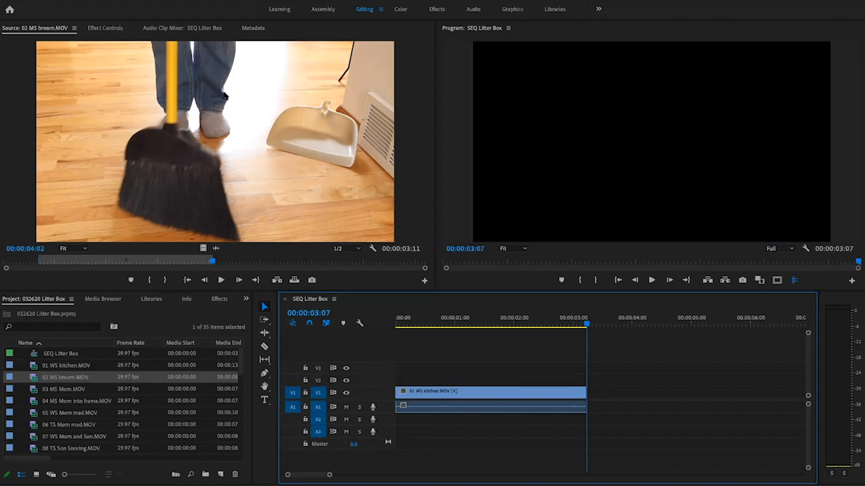
left_click_drag(198, 137, 591, 395)
Scrub the sequence and play it repeatedly across the kitchen-to-broom cut to check how the two shots flow together.
left_click(506, 324)
left_click(461, 348)
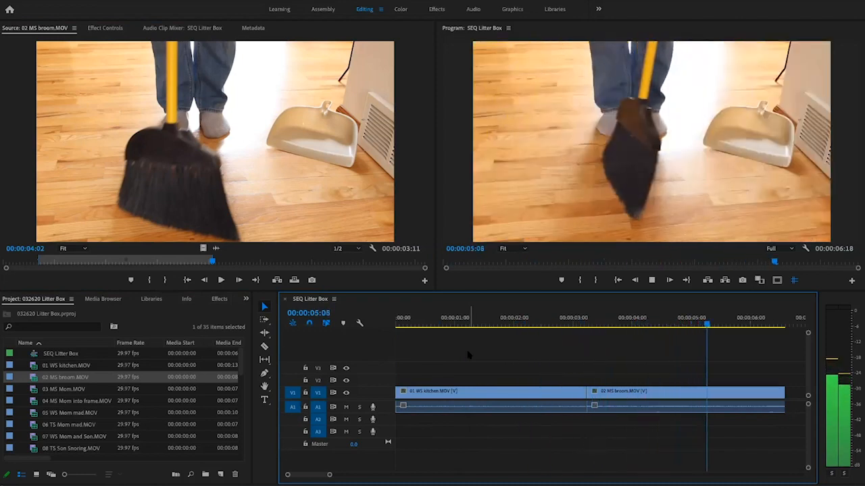
key("space")
mouse_move(575, 325)
left_mouse_down()
mouse_move(550, 326)
mouse_move(579, 335)
mouse_move(565, 336)
left_mouse_up()
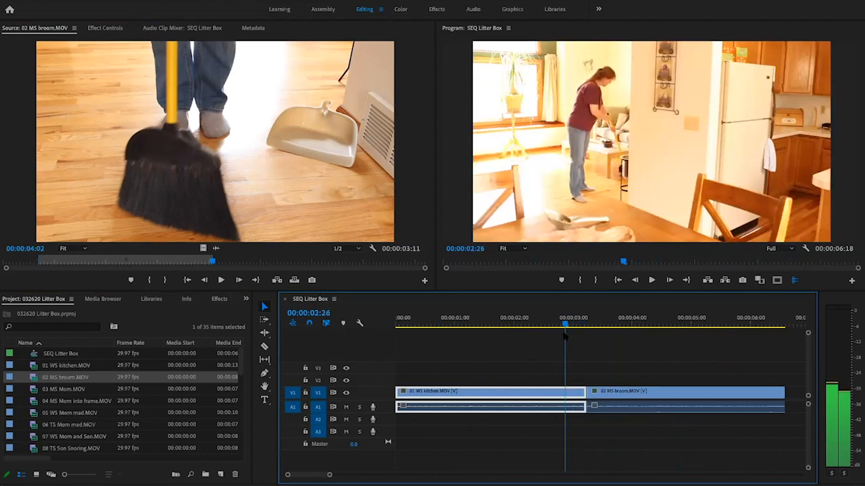
left_click_drag(565, 336, 458, 339)
left_click(432, 362)
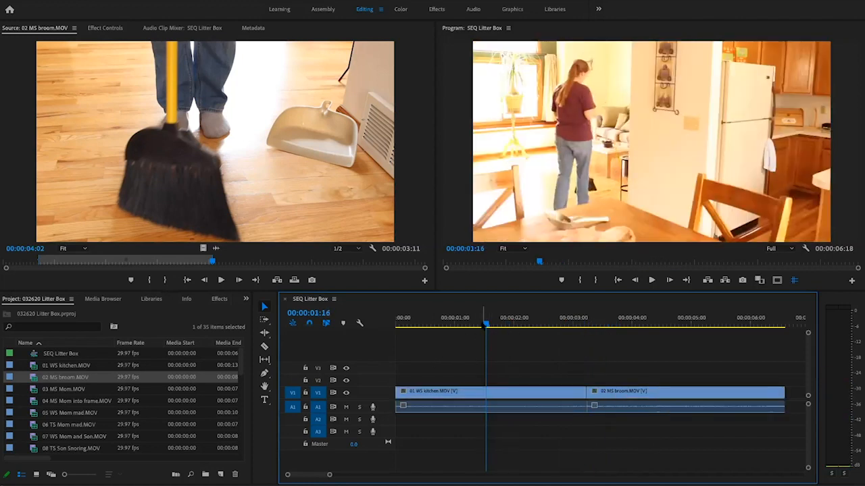
key("space")
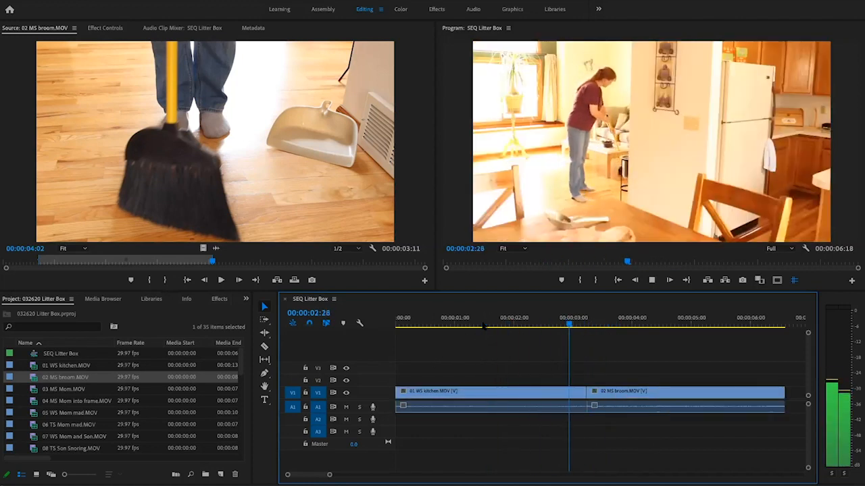
key("space")
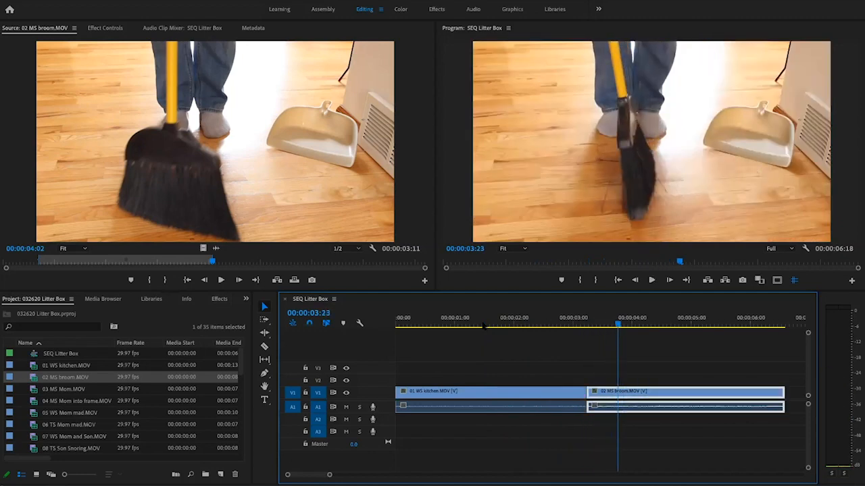
left_click_drag(600, 325, 396, 318)
key("space")
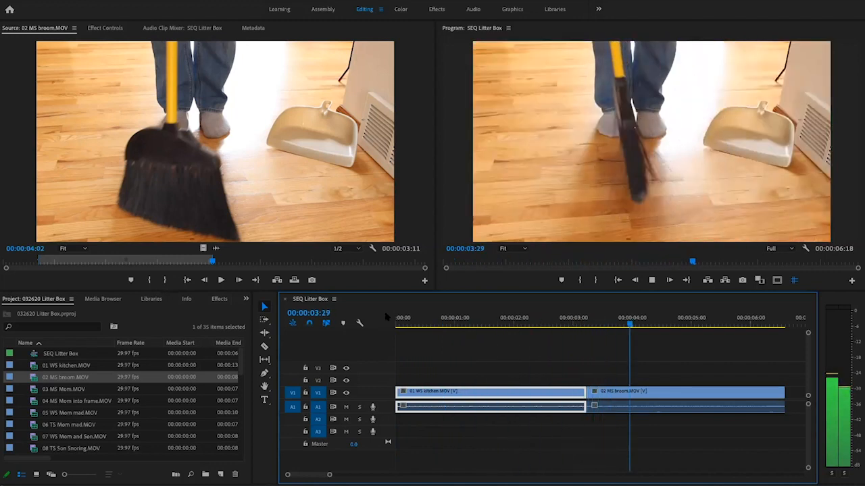
key("space")
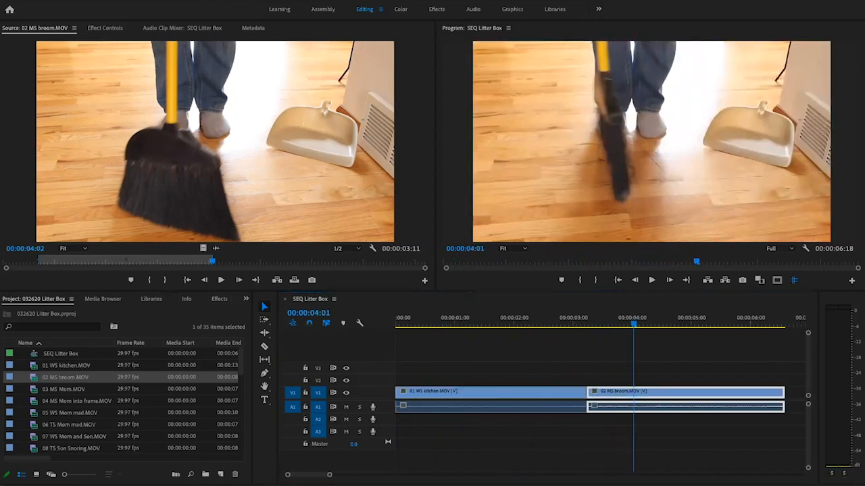
Open 03 MS Mom.MOV as the source clip, and play and scrub through its footage.
double_click(28, 388)
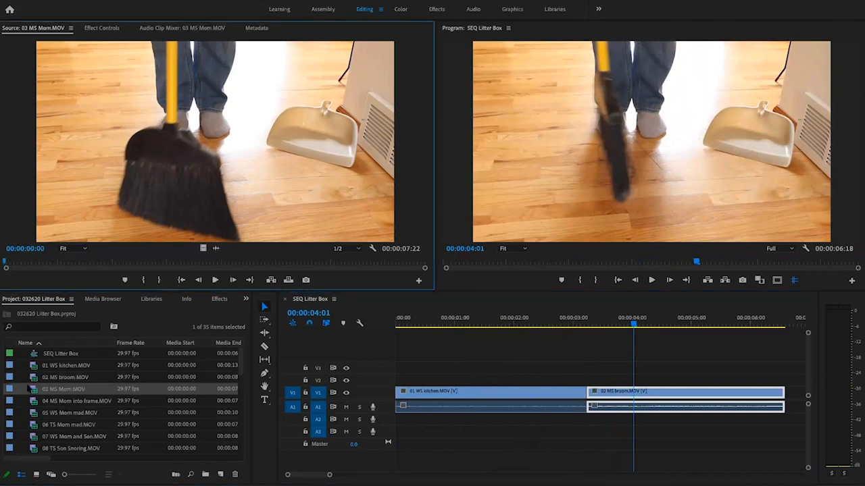
key("space")
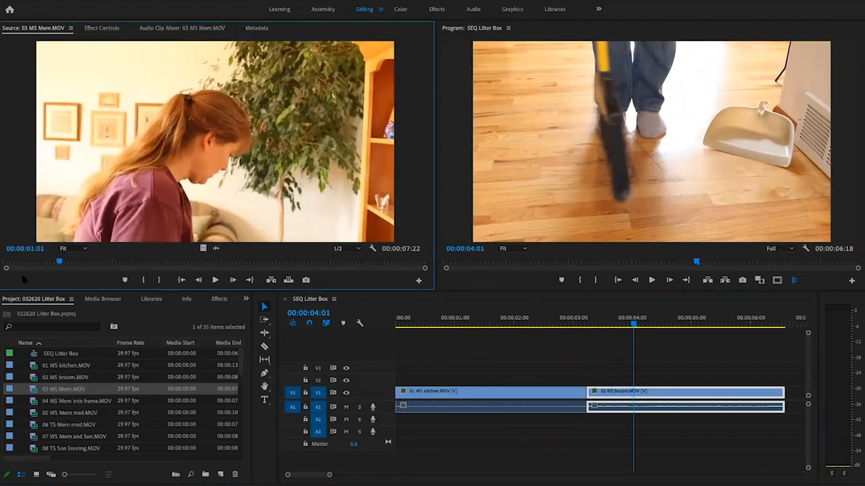
left_click_drag(56, 263, 279, 257)
key("space")
key("space")
key("space")
key("space")
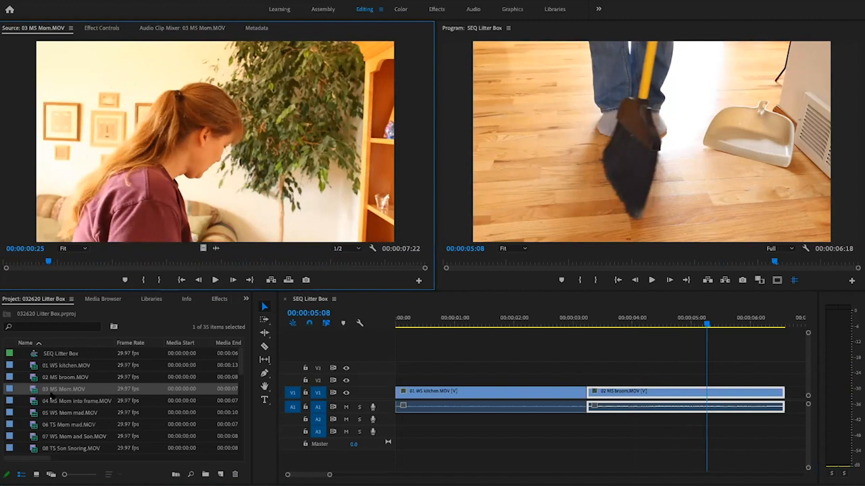
Mark an In point just after the one-second mark of 03 MS Mom.MOV and an Out point at 00:00:06:19.
mouse_move(46, 262)
left_mouse_down()
mouse_move(83, 262)
mouse_move(45, 261)
mouse_move(73, 263)
left_mouse_up()
key("i")
key("space")
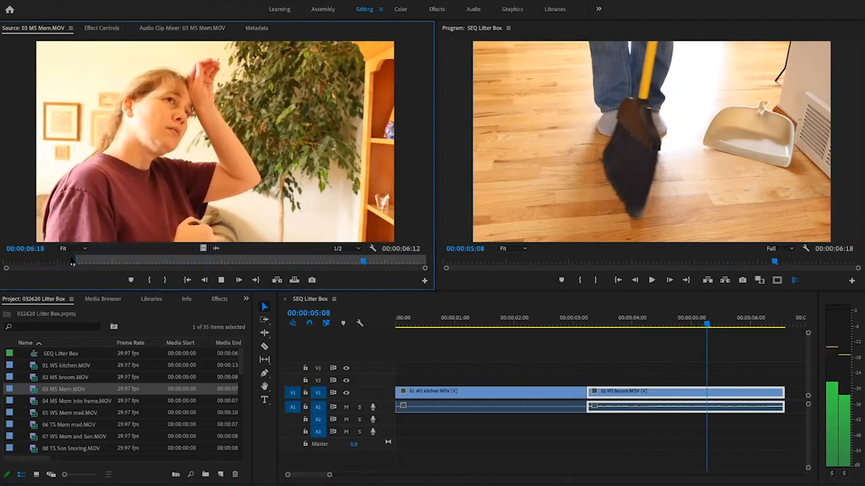
key("space")
key("o")
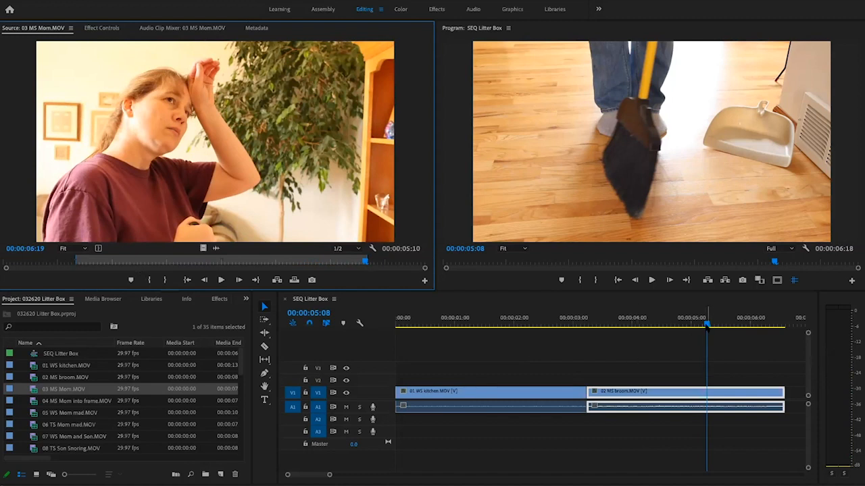
Move the sequence playhead to 00:00:02:09 and place the marked 03 MS Mom.MOV footage directly after the broom clip on V1 and A1.
left_click_drag(627, 326, 609, 332)
key("End")
key("Up")
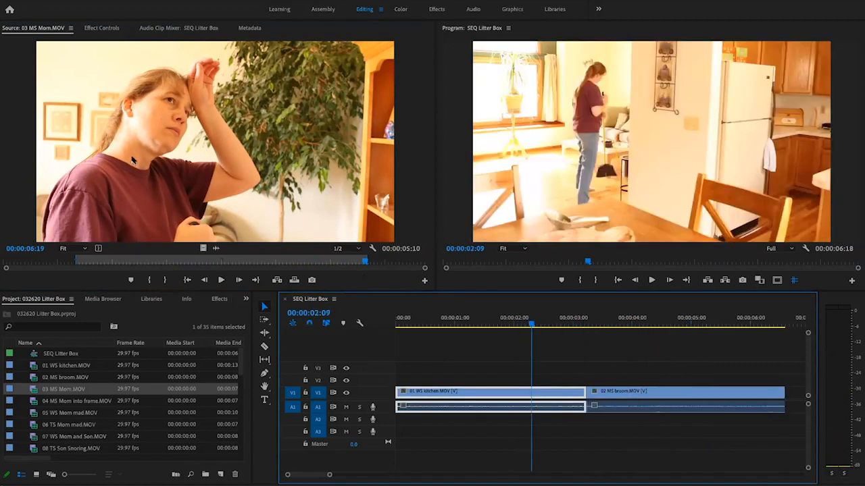
left_click(133, 160)
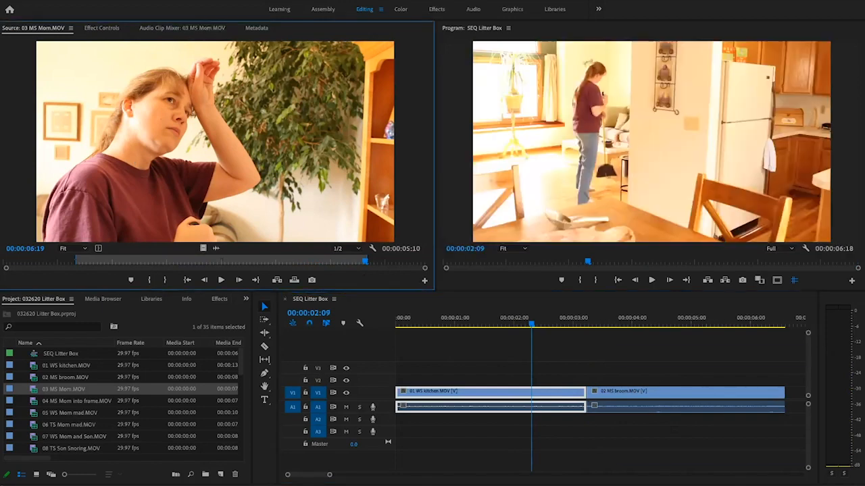
left_click_drag(821, 355, 791, 409)
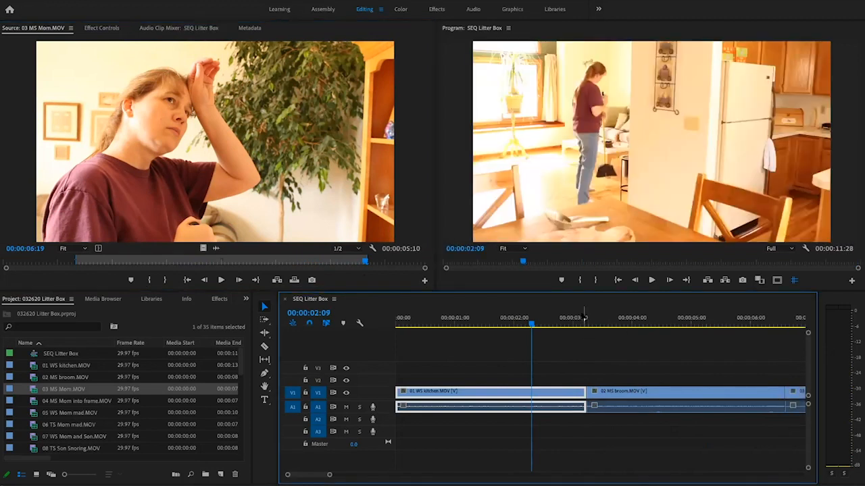
Show all three clips in the timeline and play the sequence from 00:00:02:09 through the broom shot.
left_click(564, 365)
key("minus")
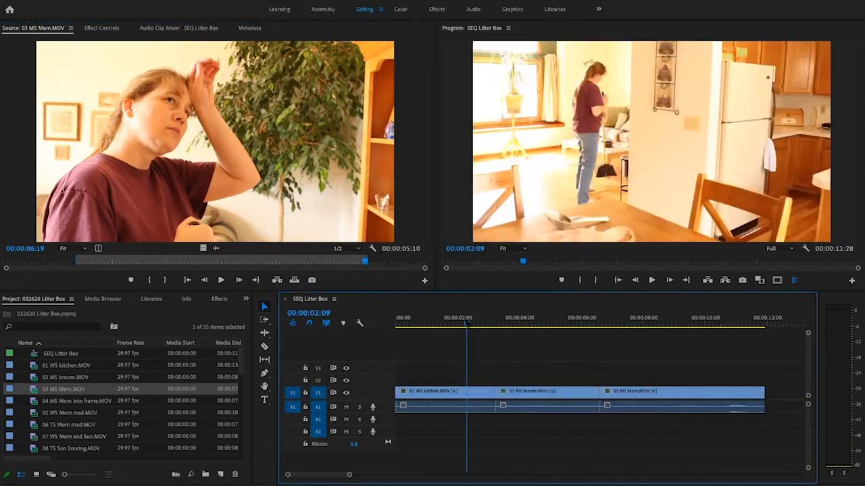
key("space")
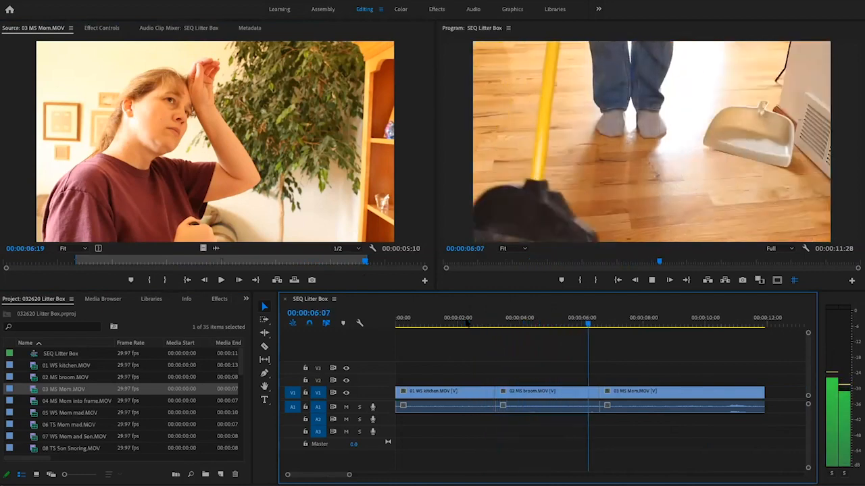
key("space")
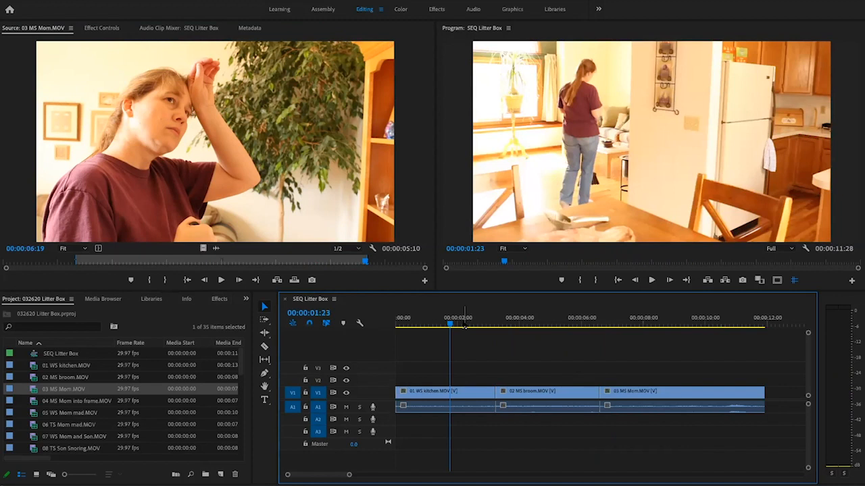